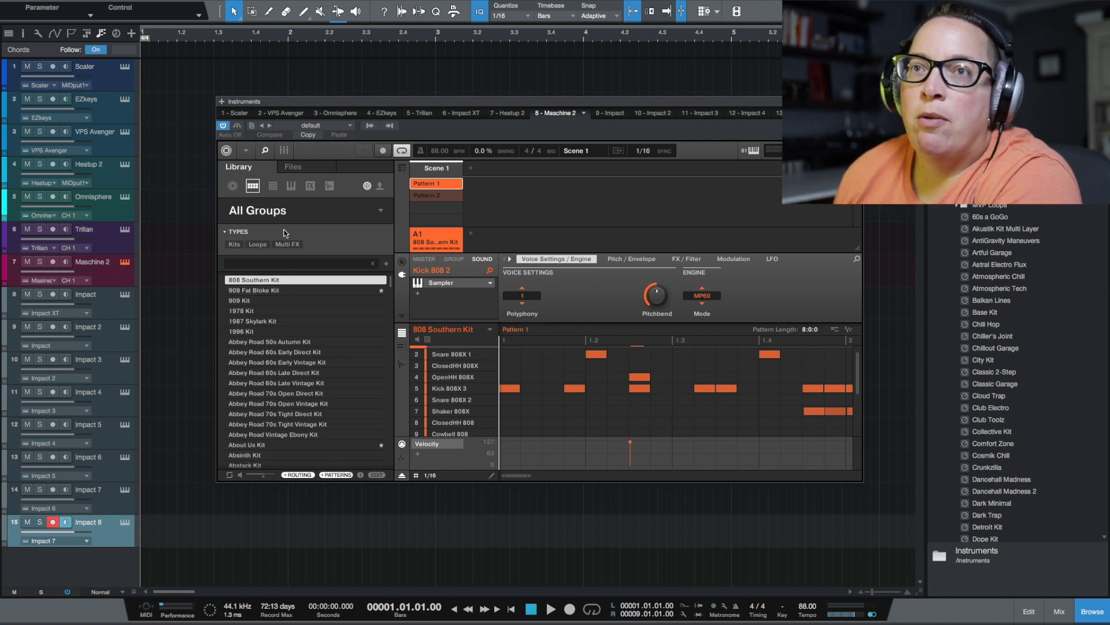
Filter the Maschine group library to the Infamous Flow expansion and load the Flipper Kit
click(272, 185)
click(253, 186)
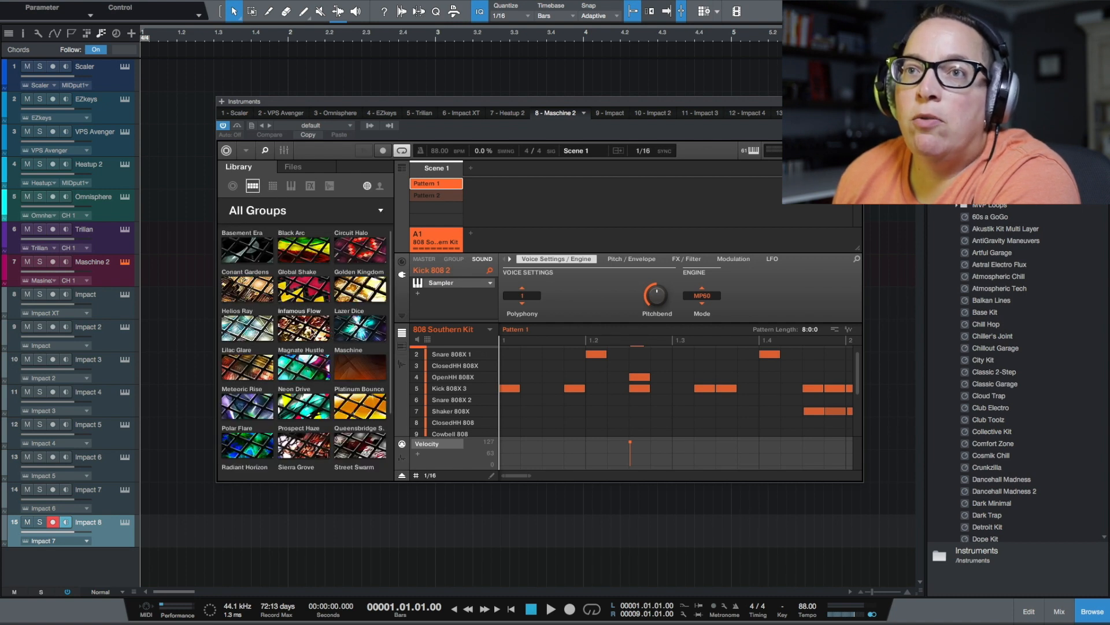
click(313, 332)
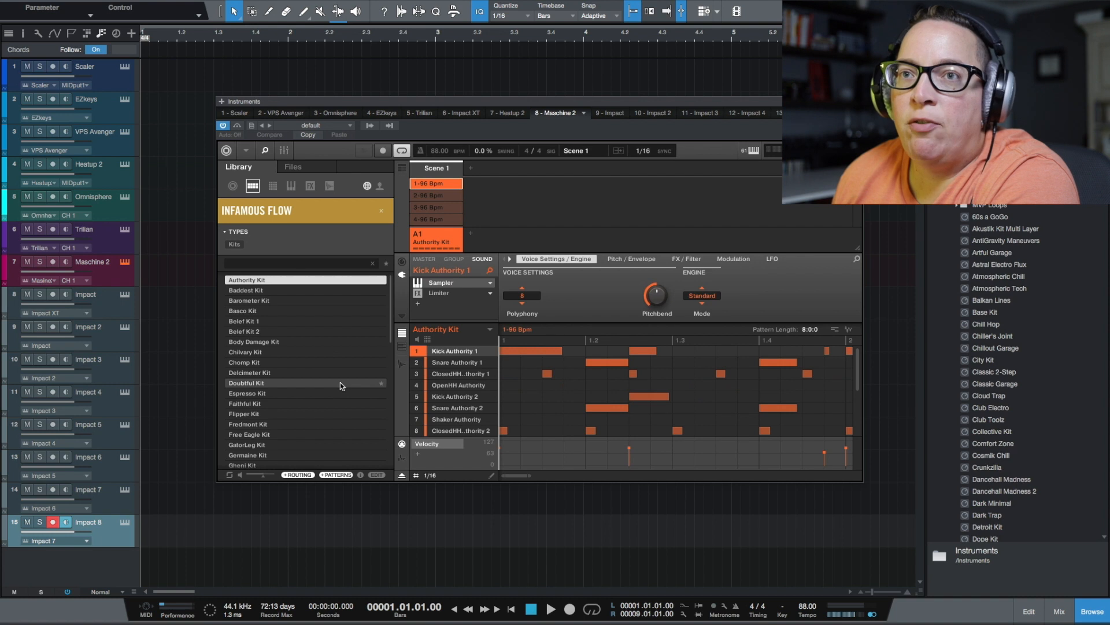
click(277, 290)
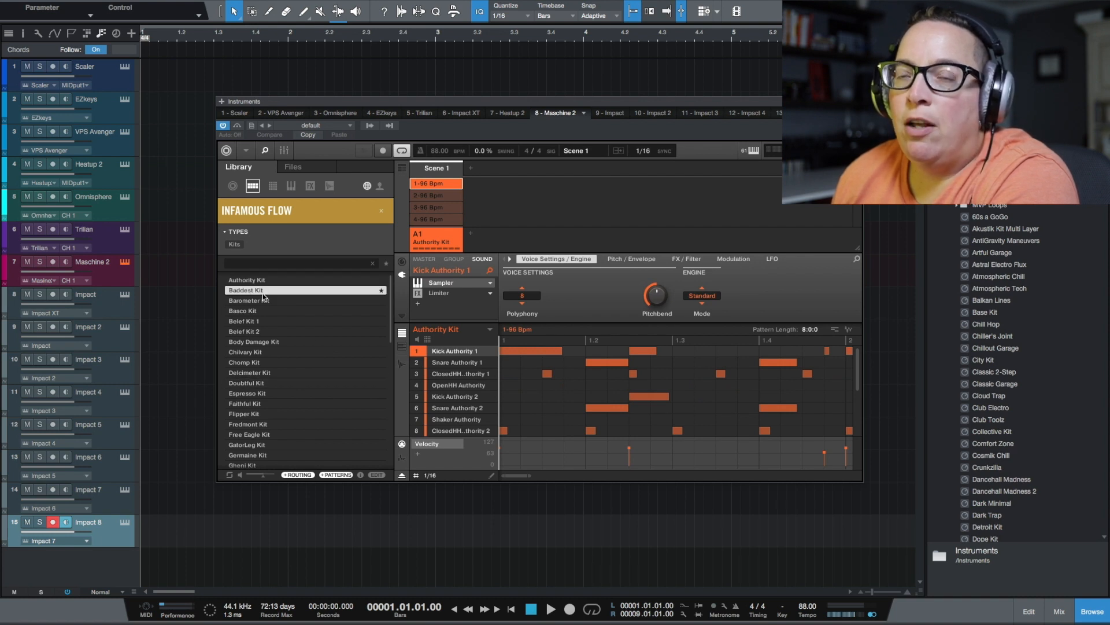
click(245, 300)
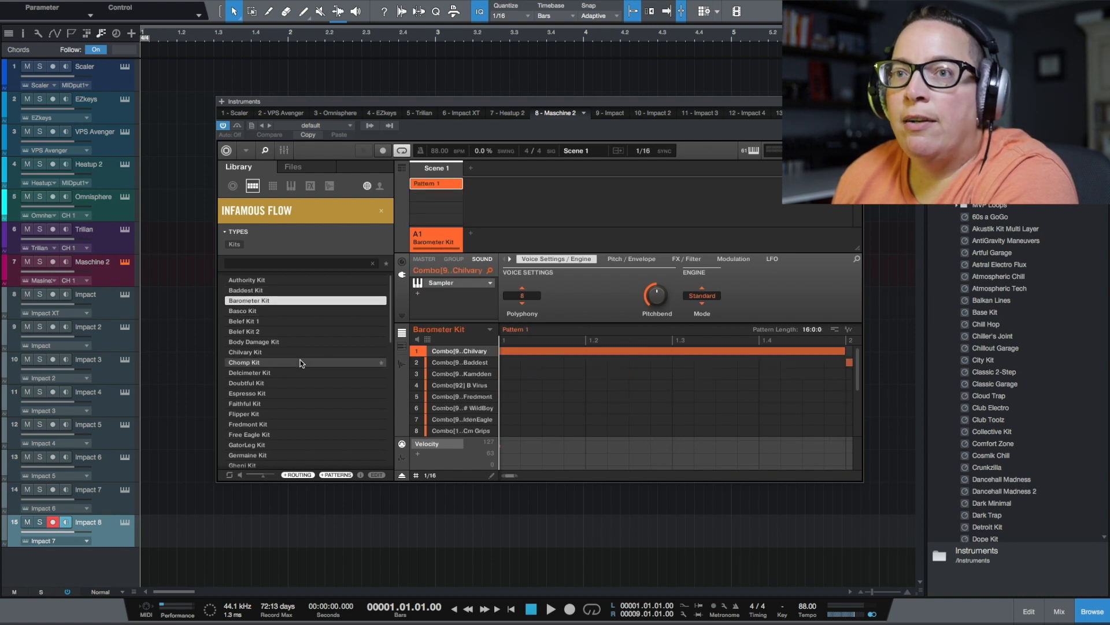
click(258, 414)
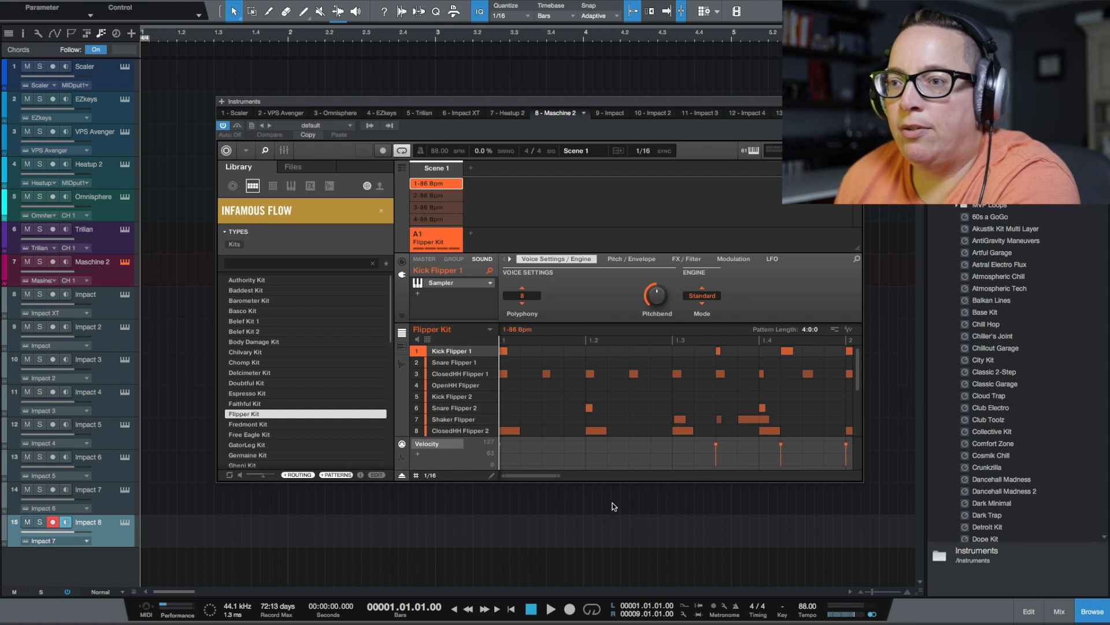
Audition the Flipper Kit patterns 1-86 Bpm, 2-86 Bpm and 3-86 Bpm
click(553, 609)
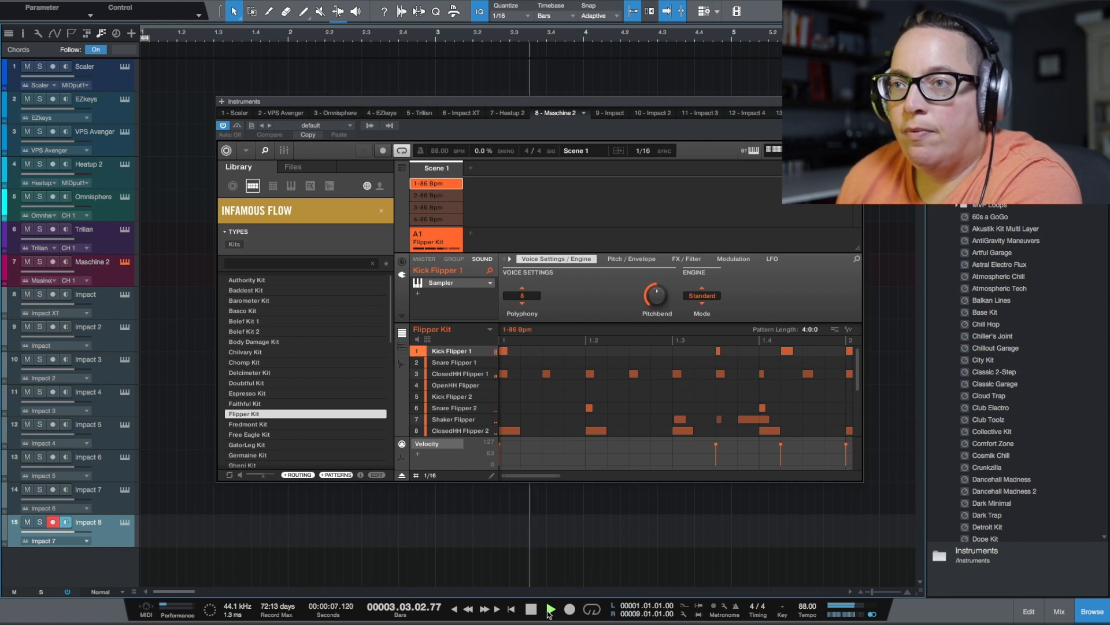
click(532, 611)
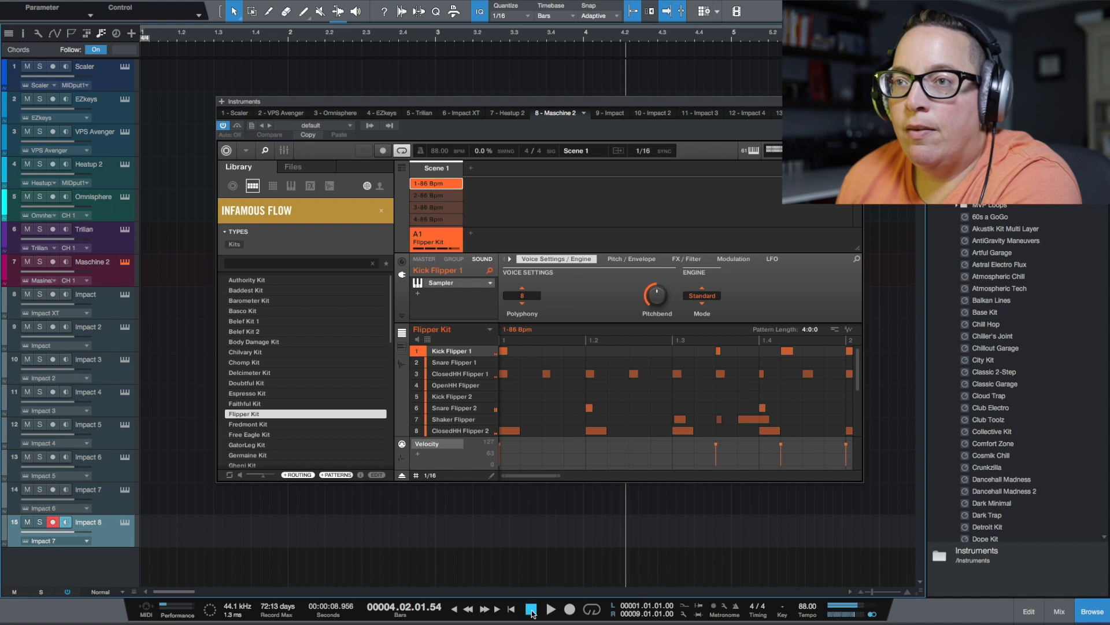
click(509, 329)
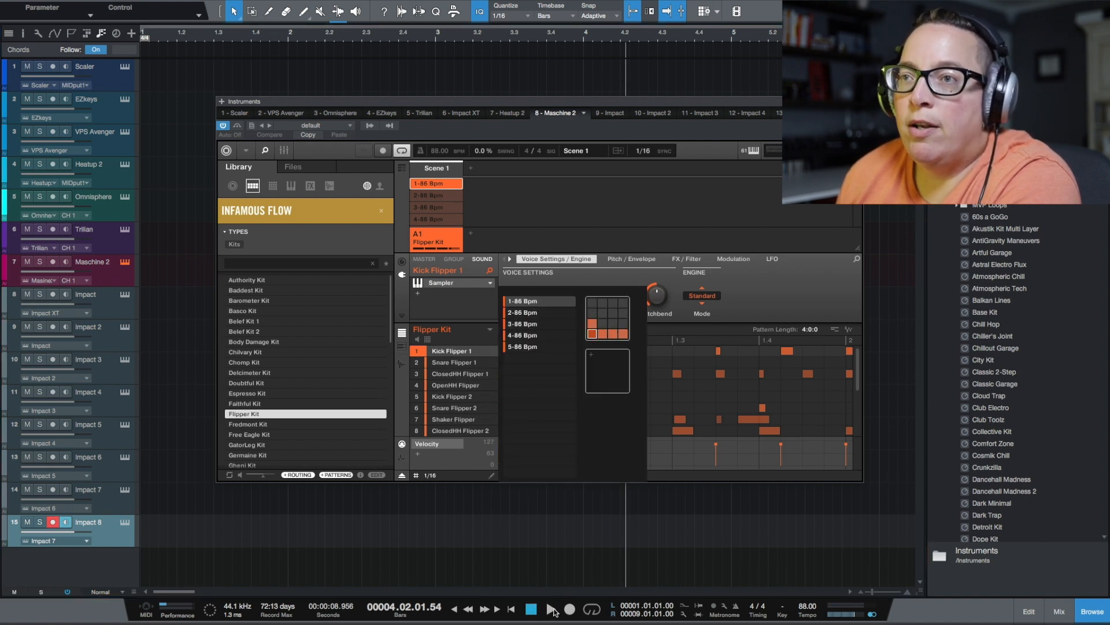
click(551, 610)
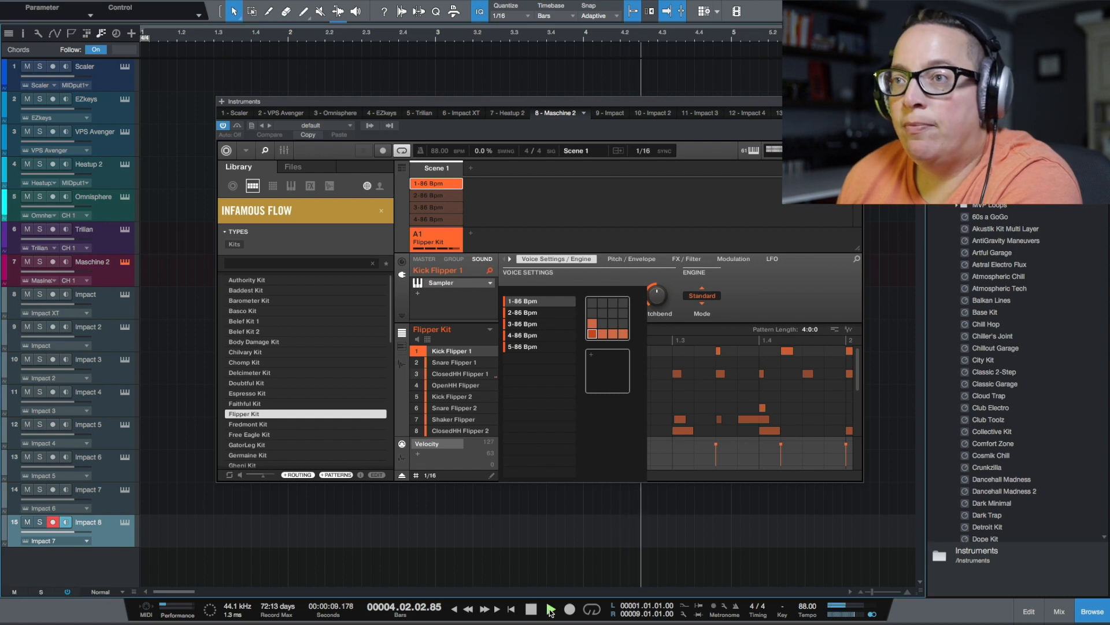
click(530, 312)
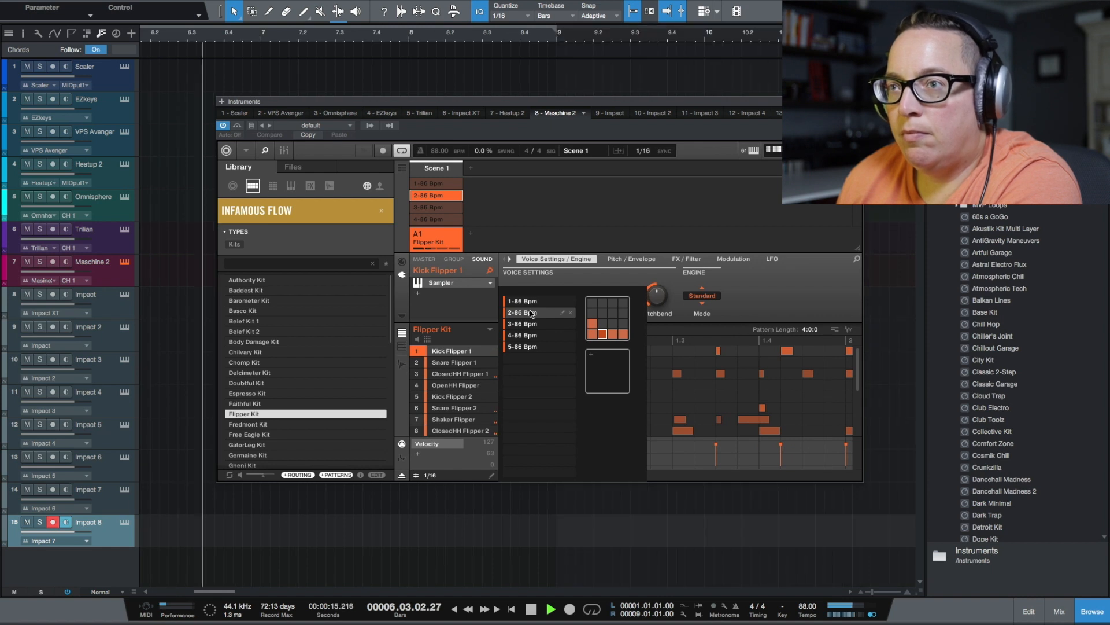
click(531, 324)
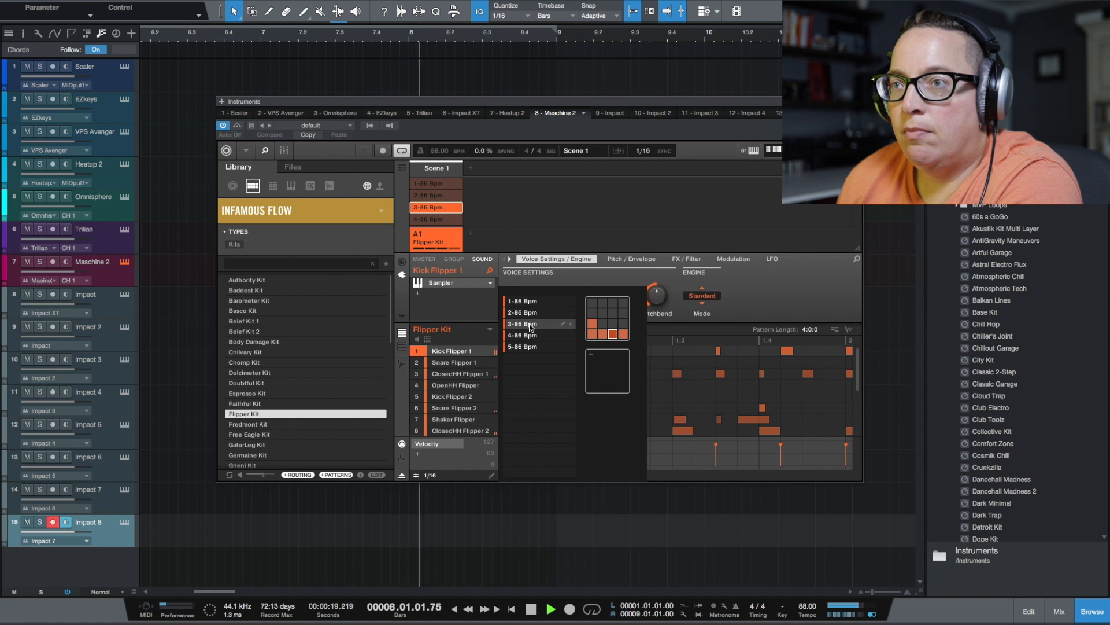
click(530, 324)
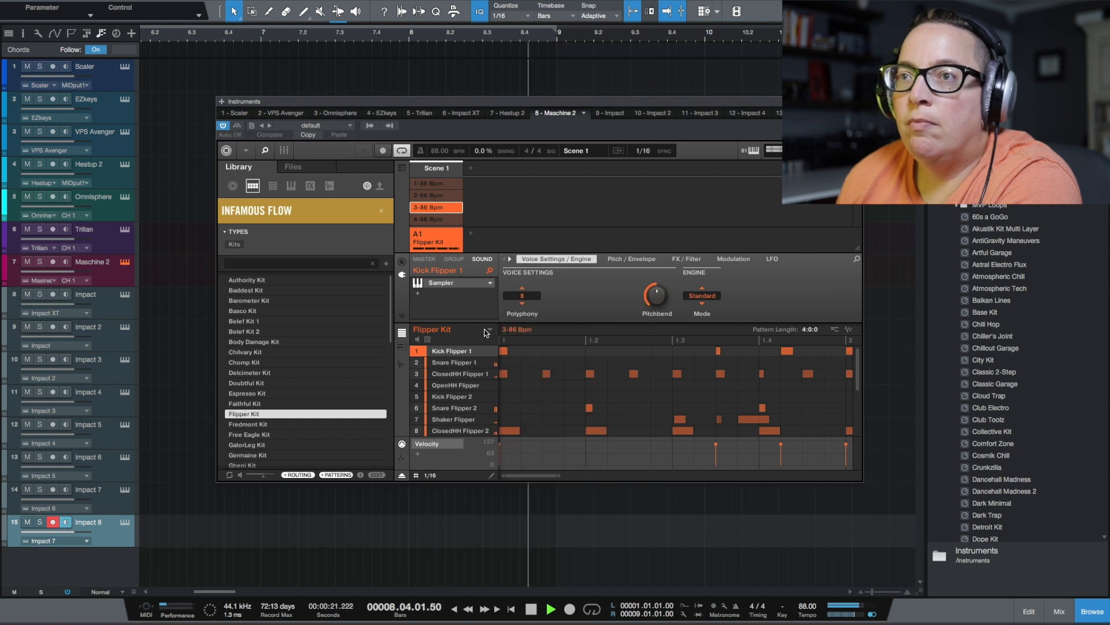
Audition pattern 4-86 Bpm, switch the Flipper Kit to pattern 5-86 Bpm and stop playback
click(517, 329)
click(520, 338)
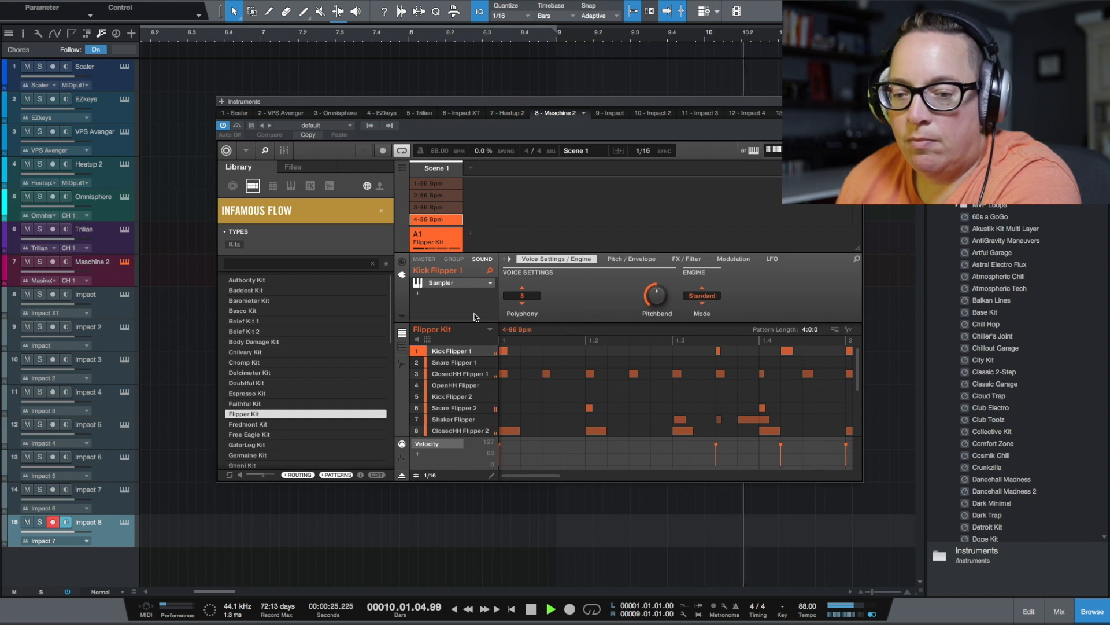
click(504, 331)
click(514, 346)
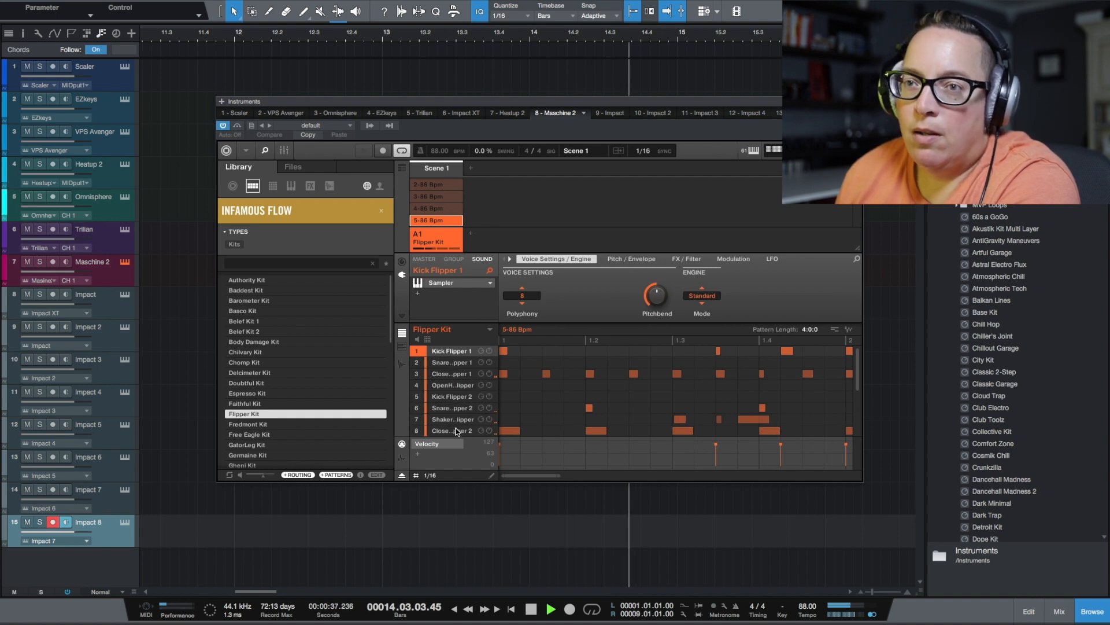
click(531, 610)
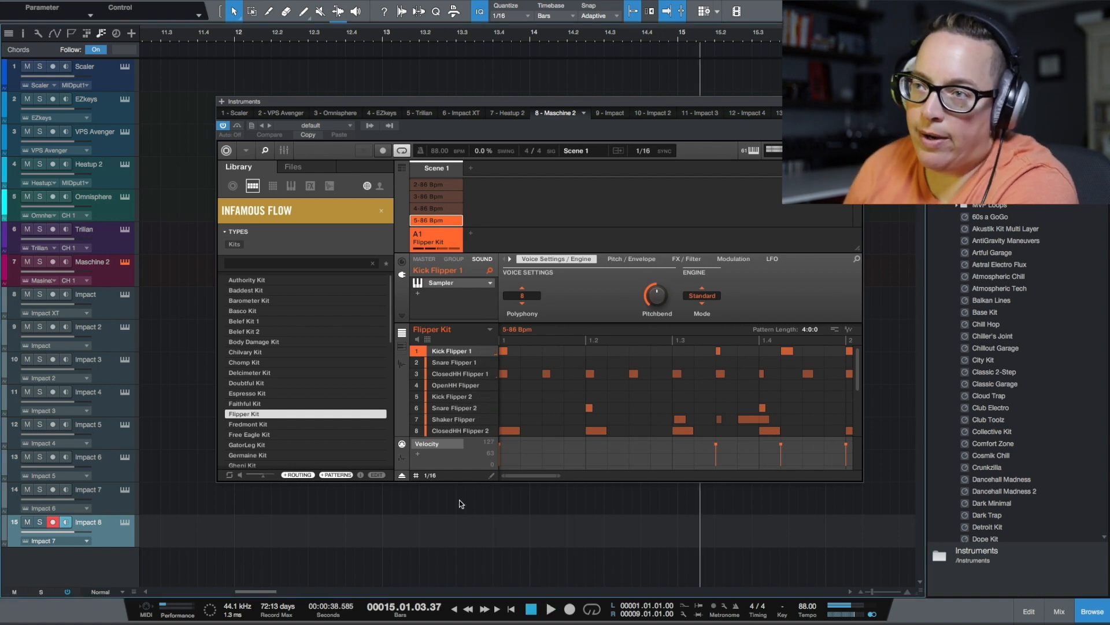
Review the Flipper Kit's sounds down to slot 16 and move the Maschine window clear of the track lanes
scroll(459, 426, down, 5)
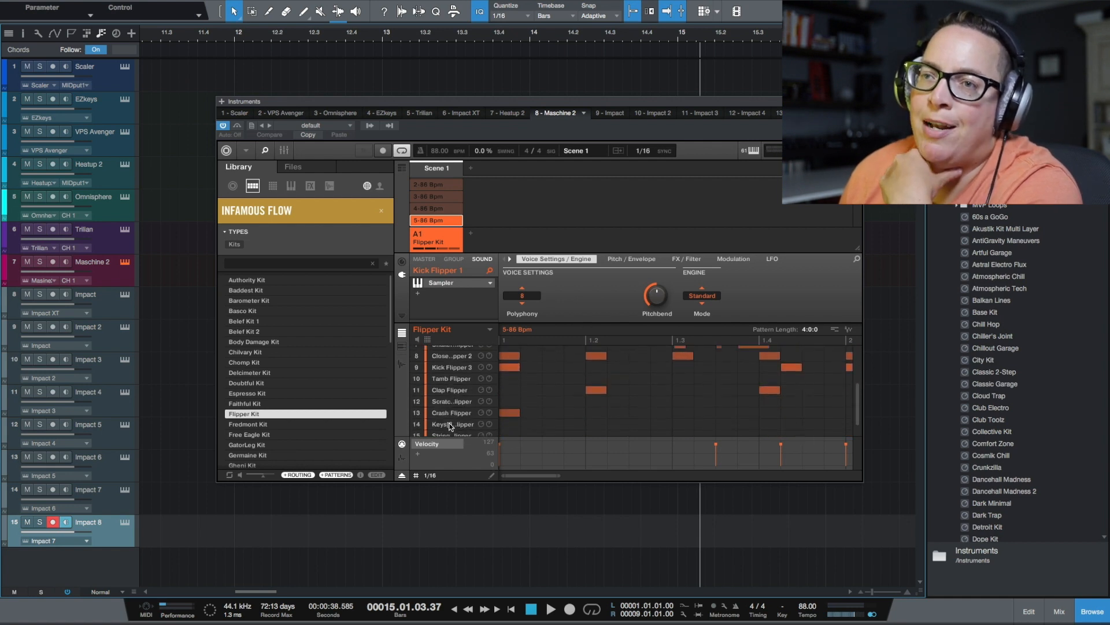
scroll(452, 425, down, 2)
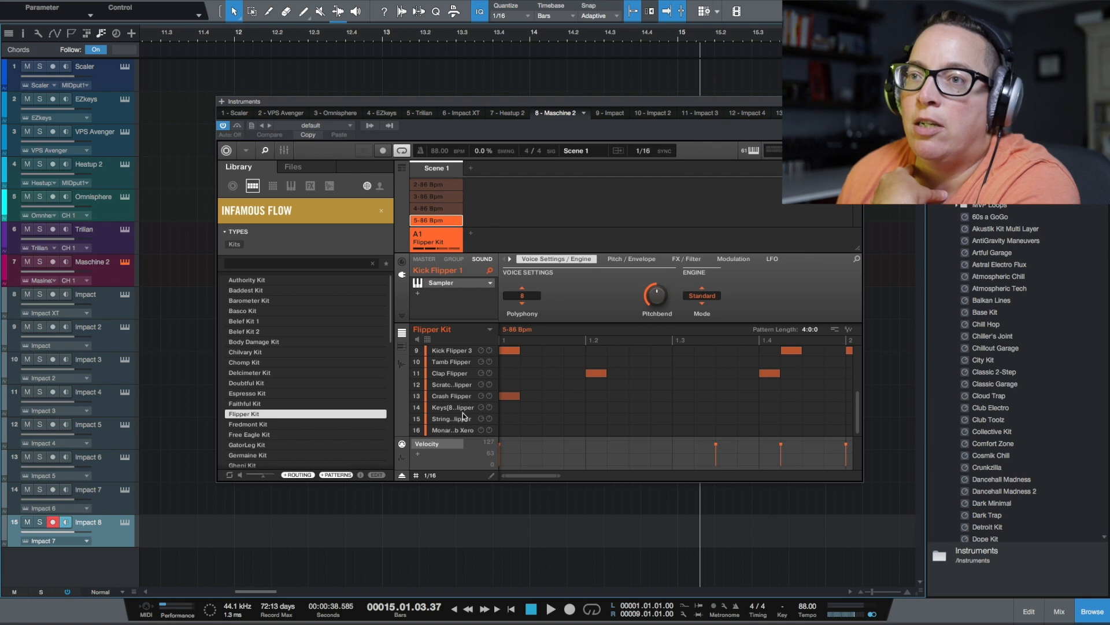
scroll(463, 411, up, 4)
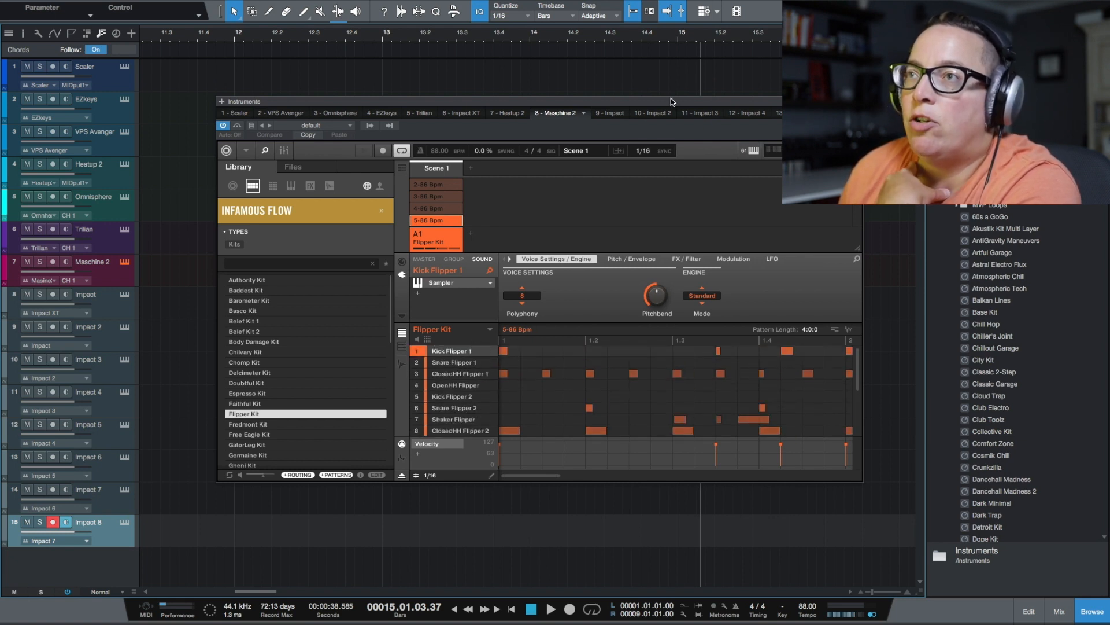
drag(671, 98, 741, 81)
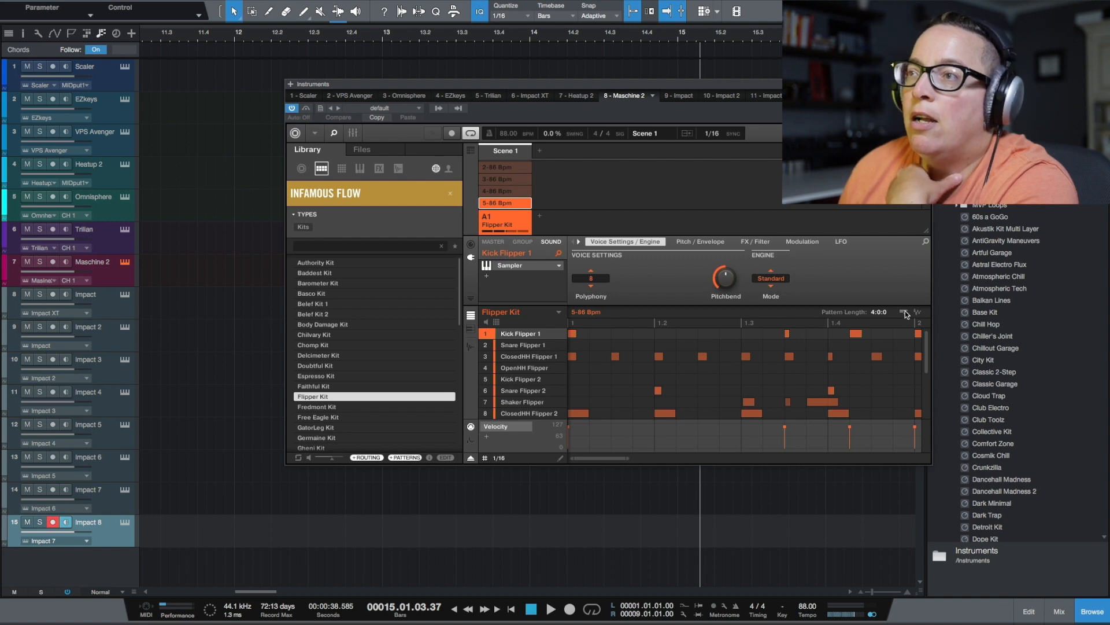
drag(906, 314, 882, 310)
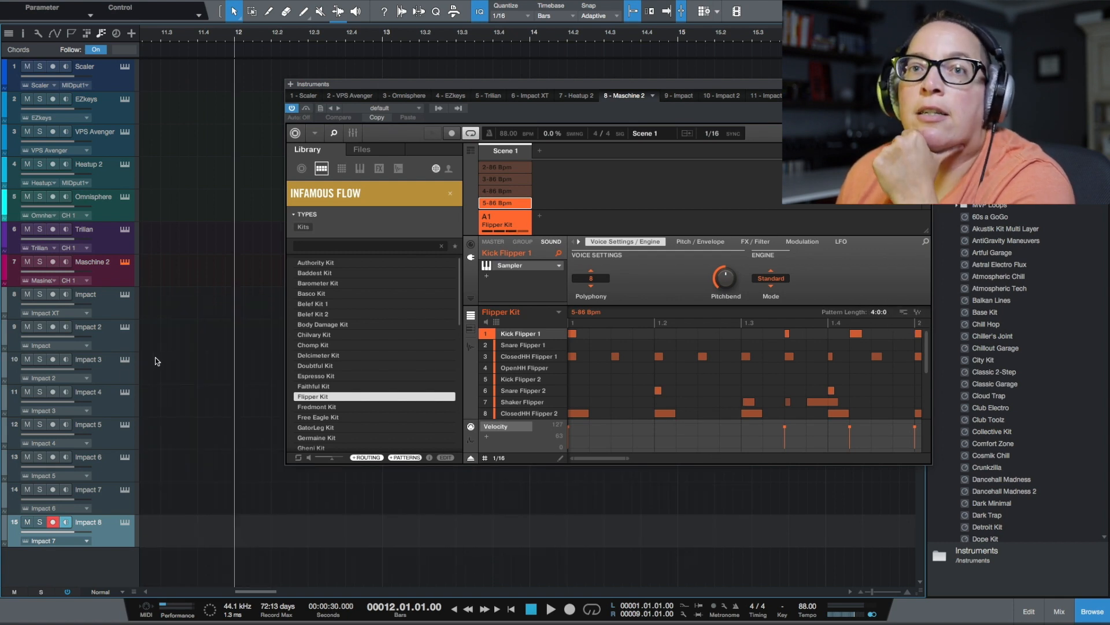
Make five complete duplicates of the Impact 4 instrument track
click(115, 404)
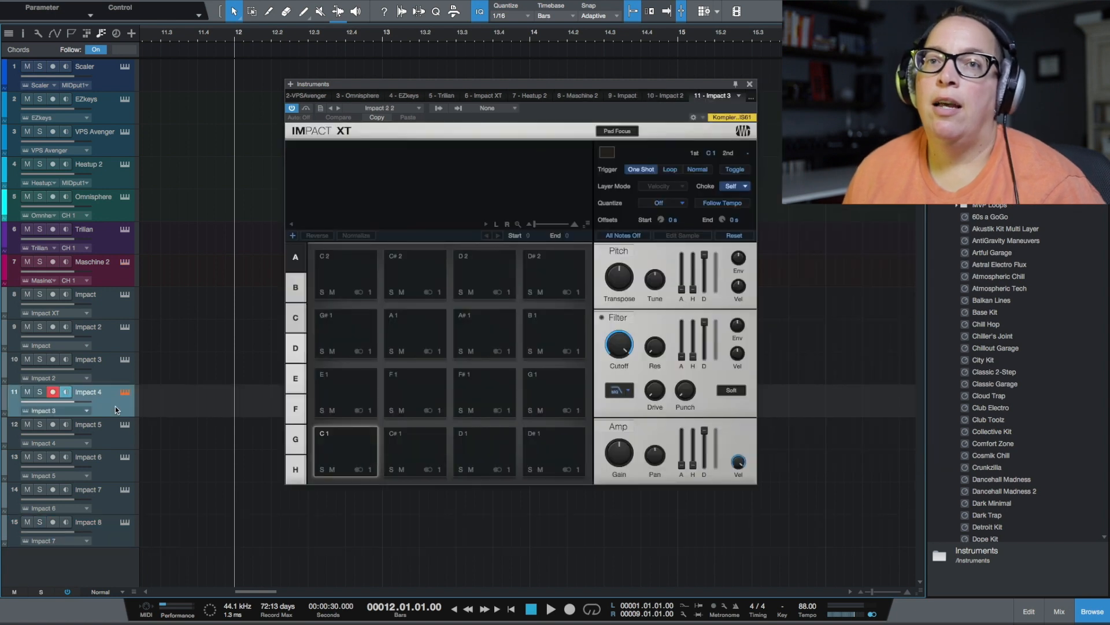
right_click(115, 406)
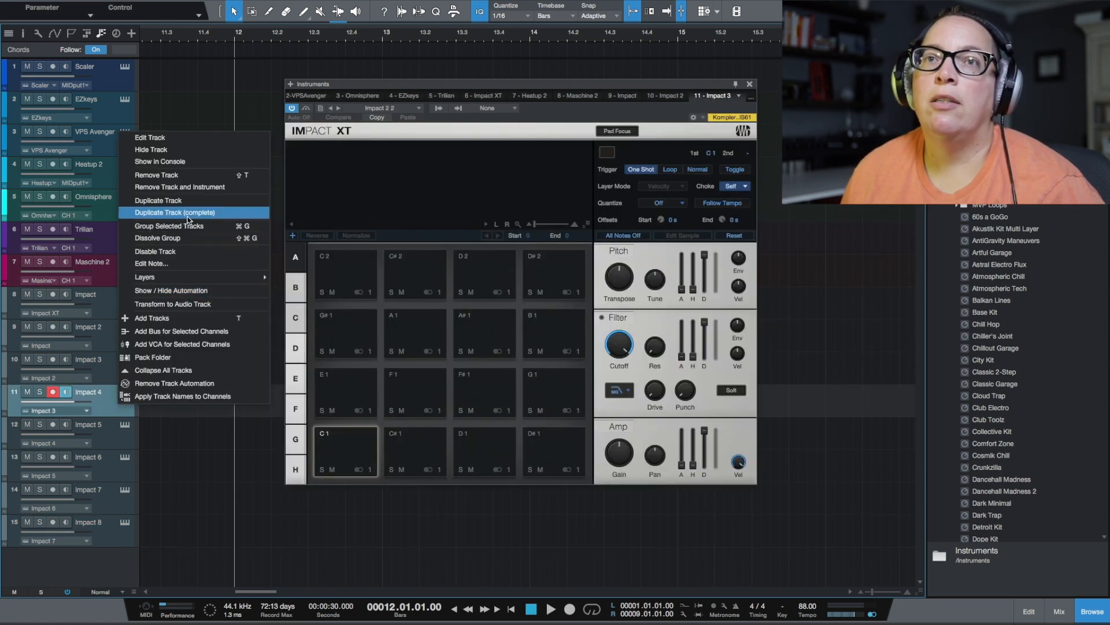
click(188, 214)
right_click(122, 393)
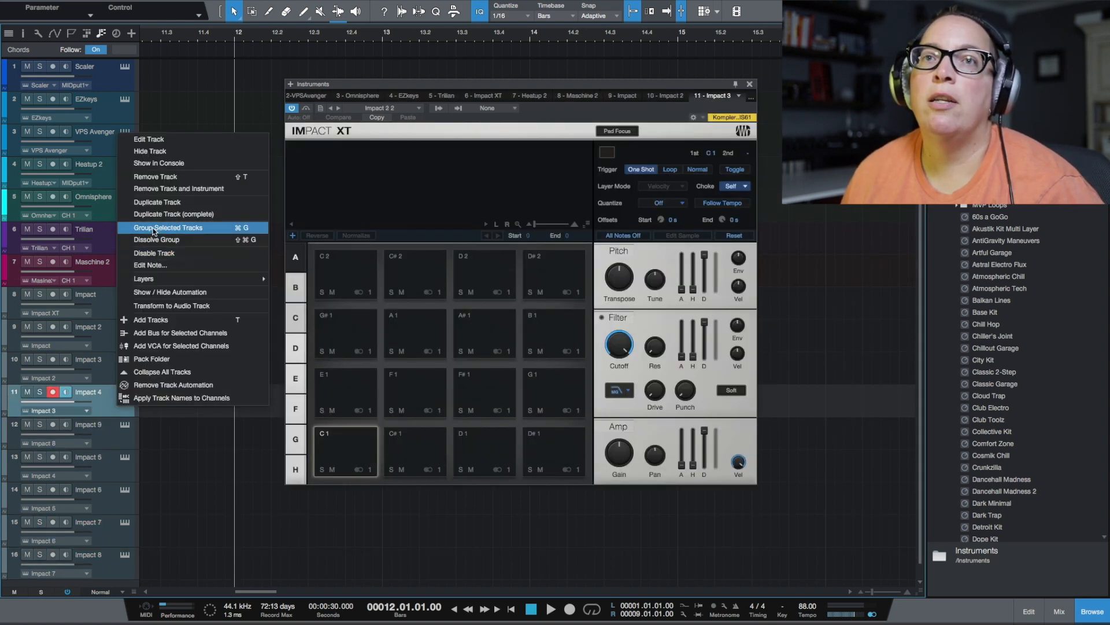
click(173, 214)
right_click(105, 386)
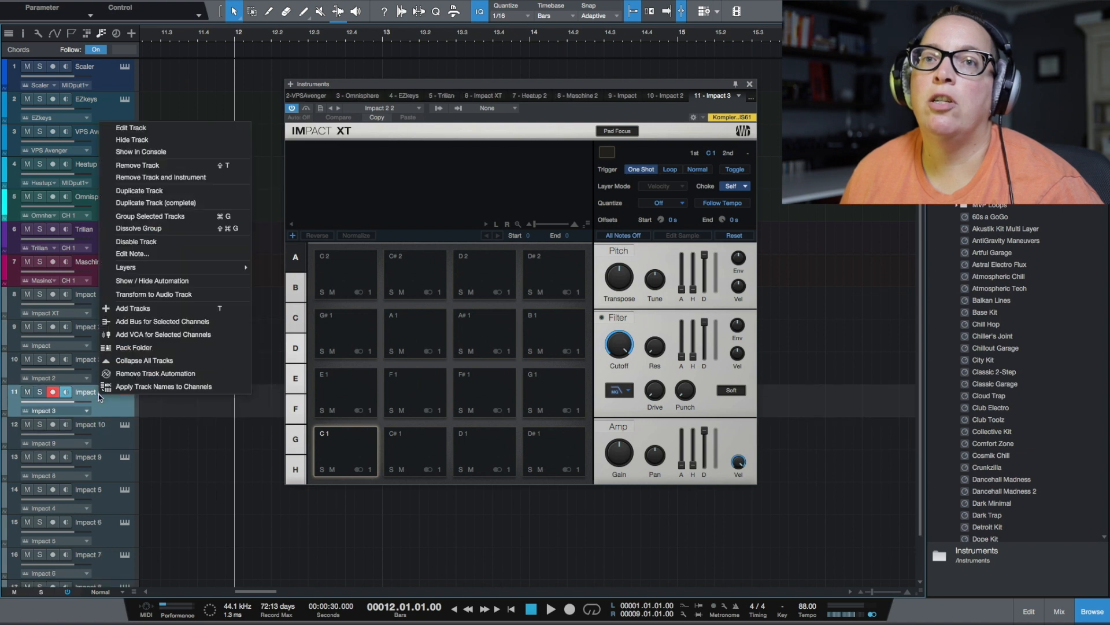
click(164, 203)
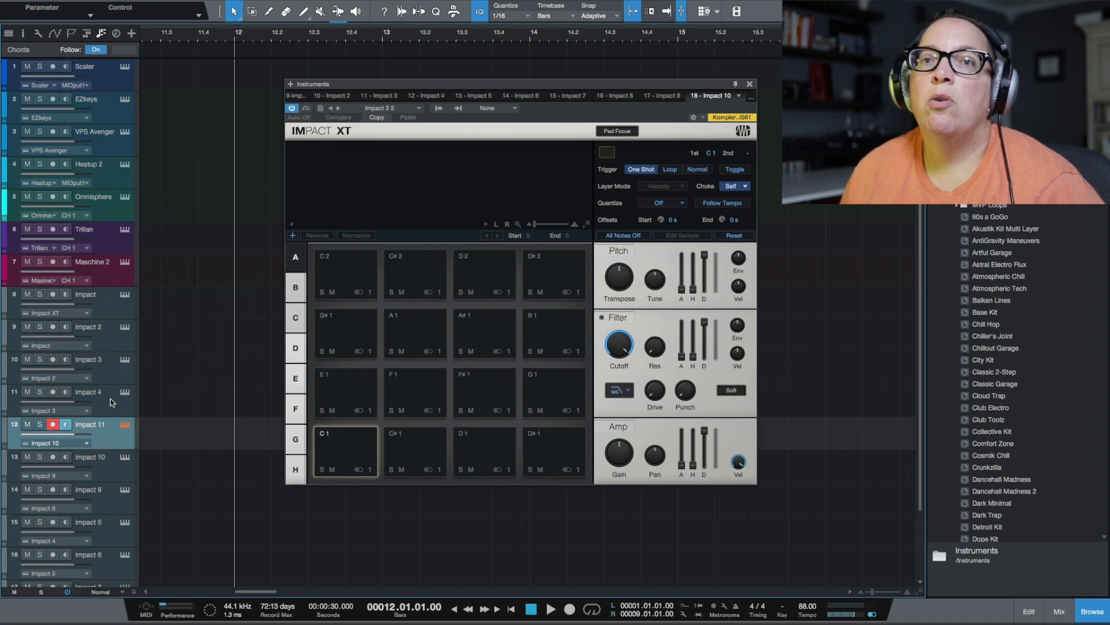
right_click(113, 402)
click(183, 215)
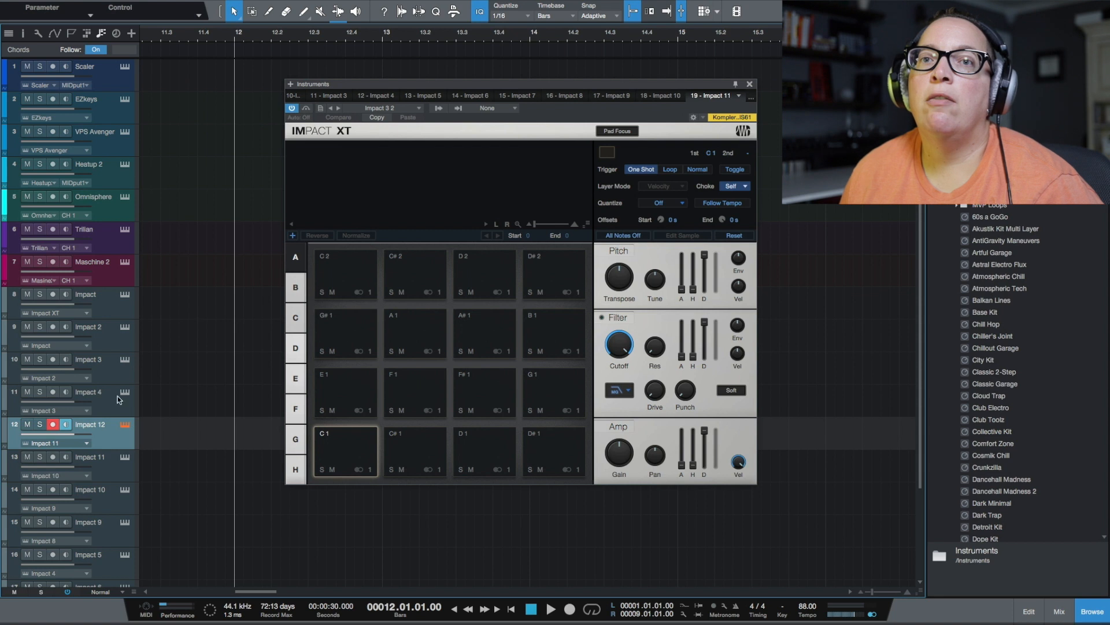
right_click(118, 398)
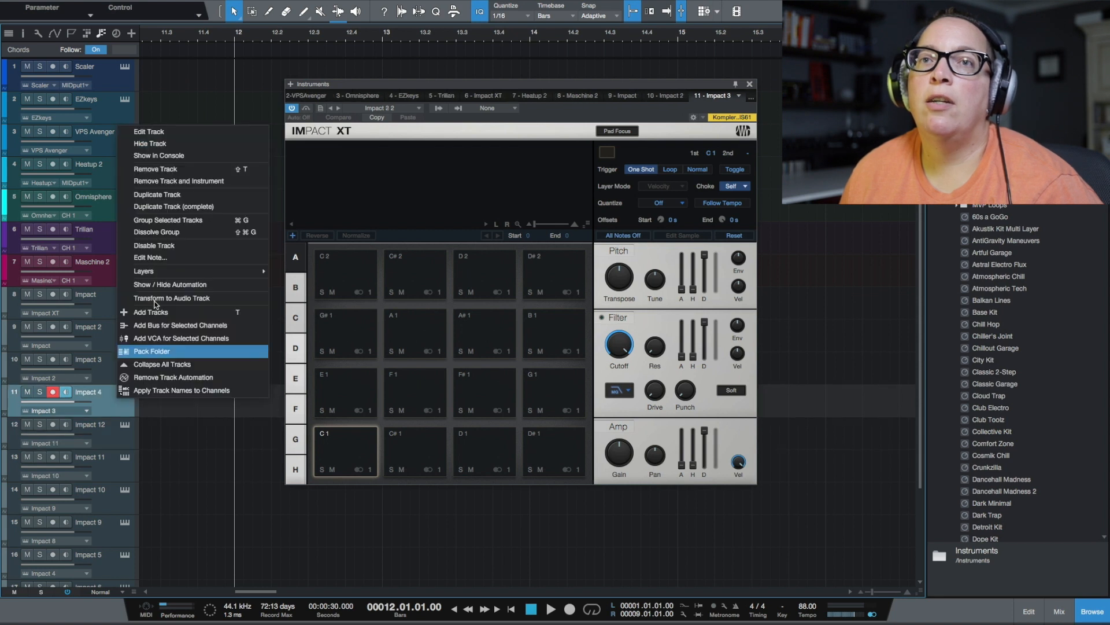
click(174, 207)
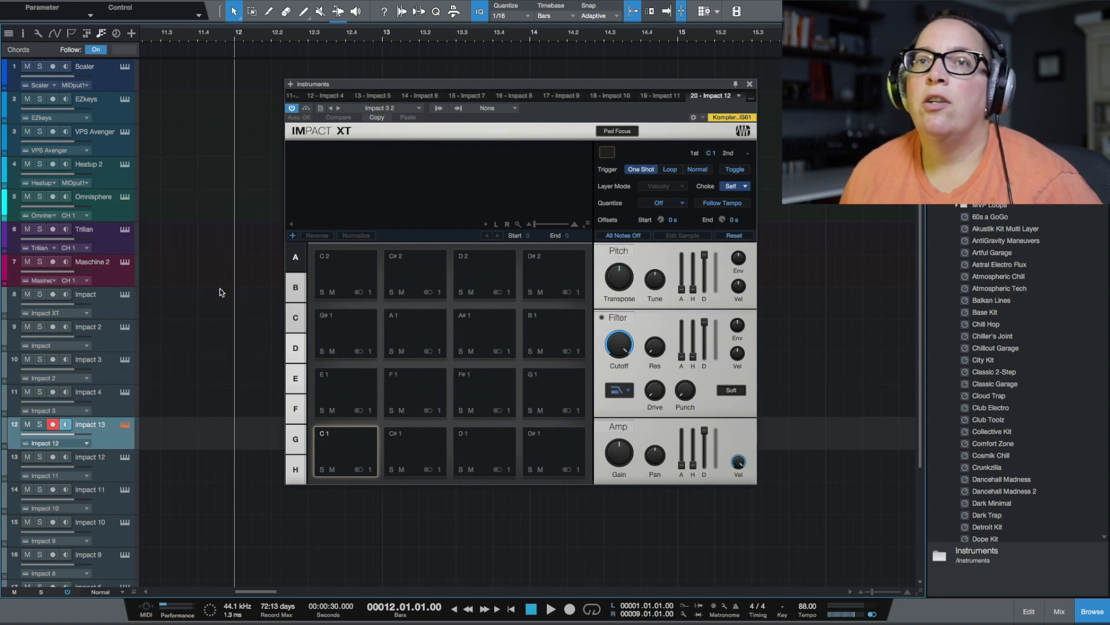
Place the Flipper Kit's 5-86 Bpm pattern as MIDI parts at 11.02.03, starting on the Impact track, and close the instrument window
click(125, 262)
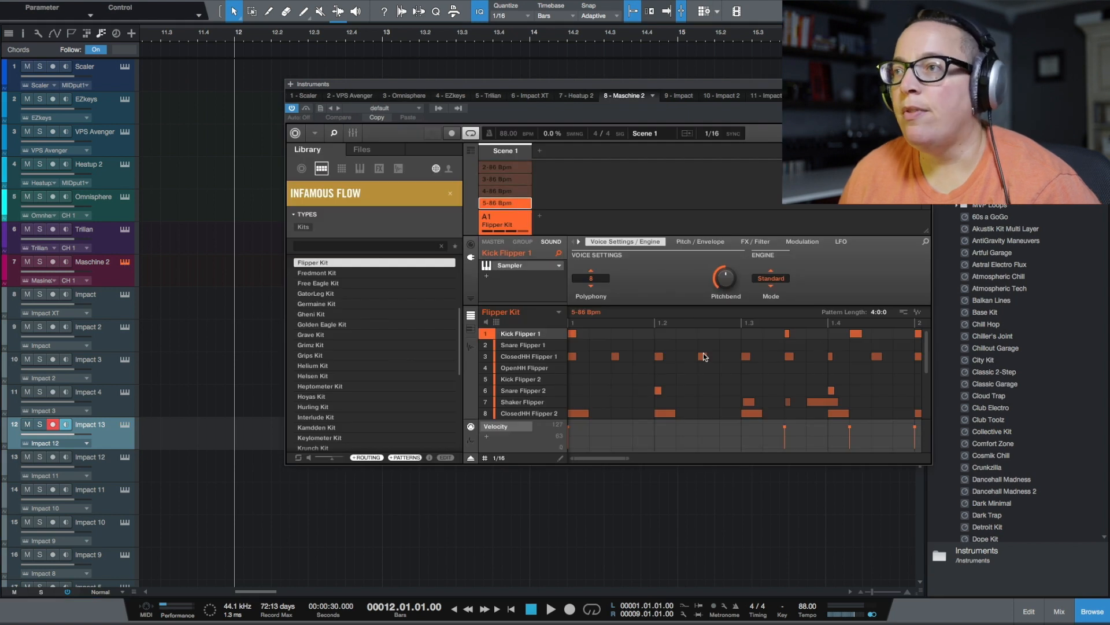
drag(904, 314, 161, 315)
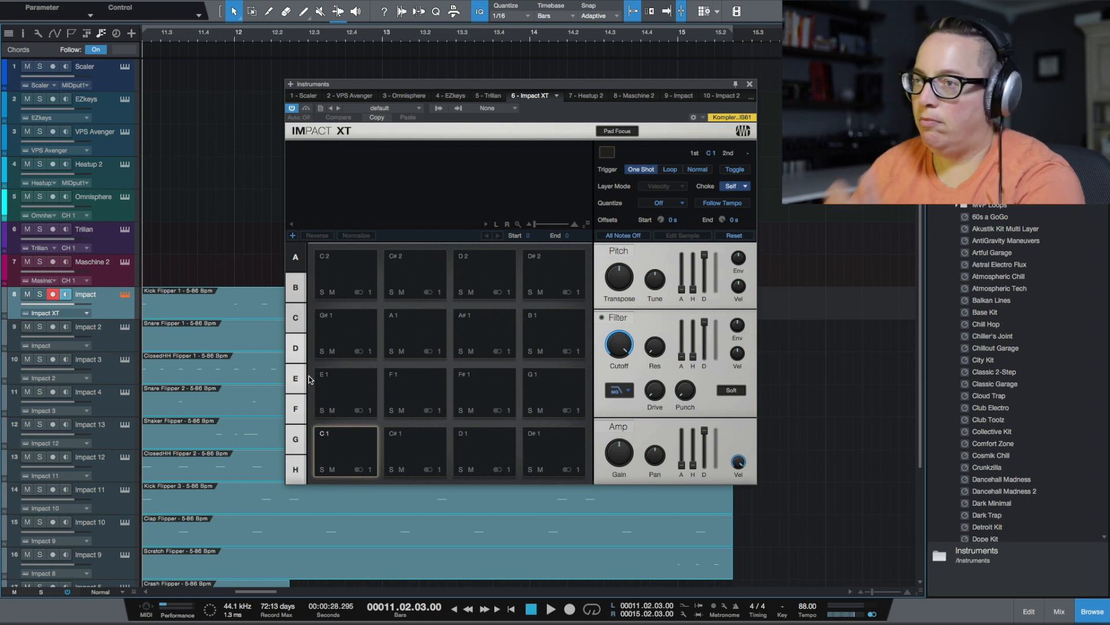
click(749, 85)
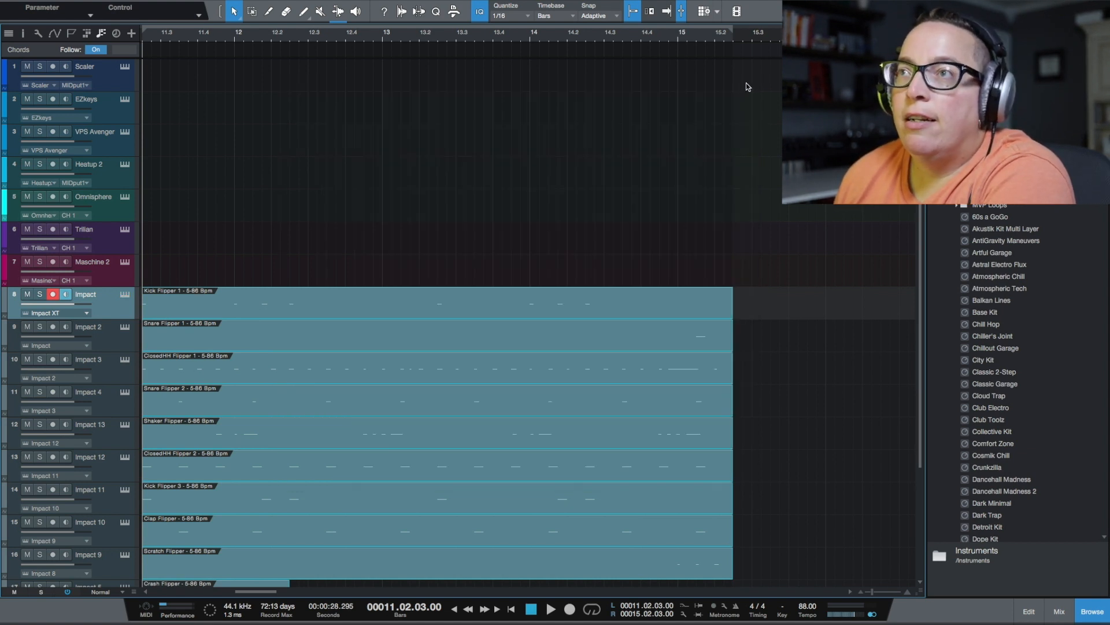
scroll(278, 353, down, 4)
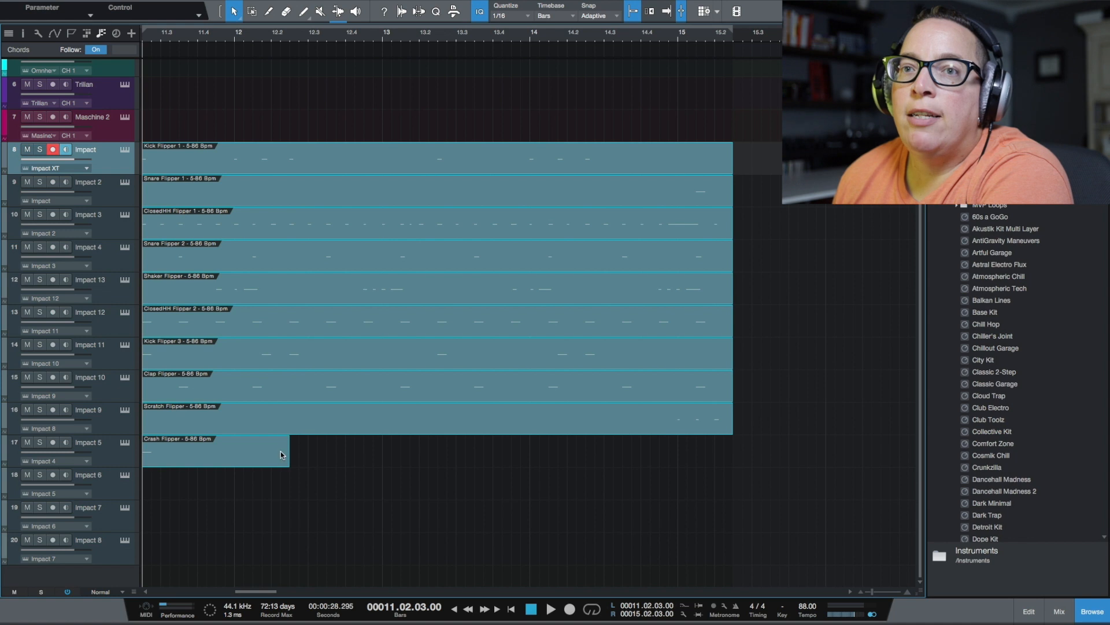
click(259, 493)
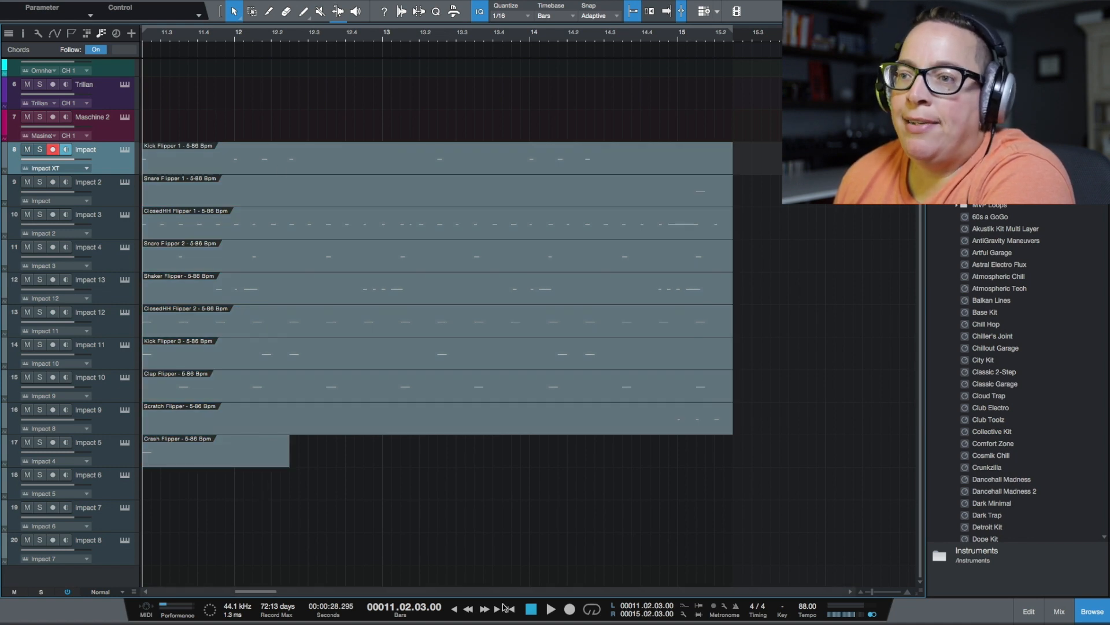
Examine the notes of the Flipper drum parts one by one in the note editor, from Kick Flipper 1 to Kick Flipper 3
click(230, 170)
click(1026, 613)
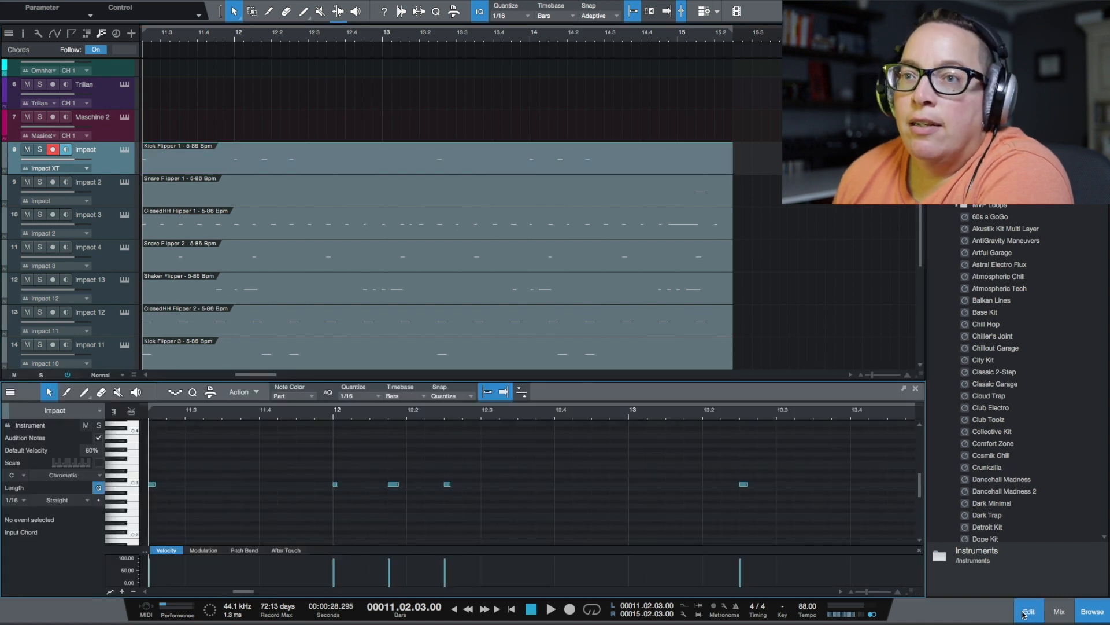
click(389, 213)
click(392, 203)
click(393, 225)
click(384, 260)
click(381, 292)
click(379, 324)
click(376, 359)
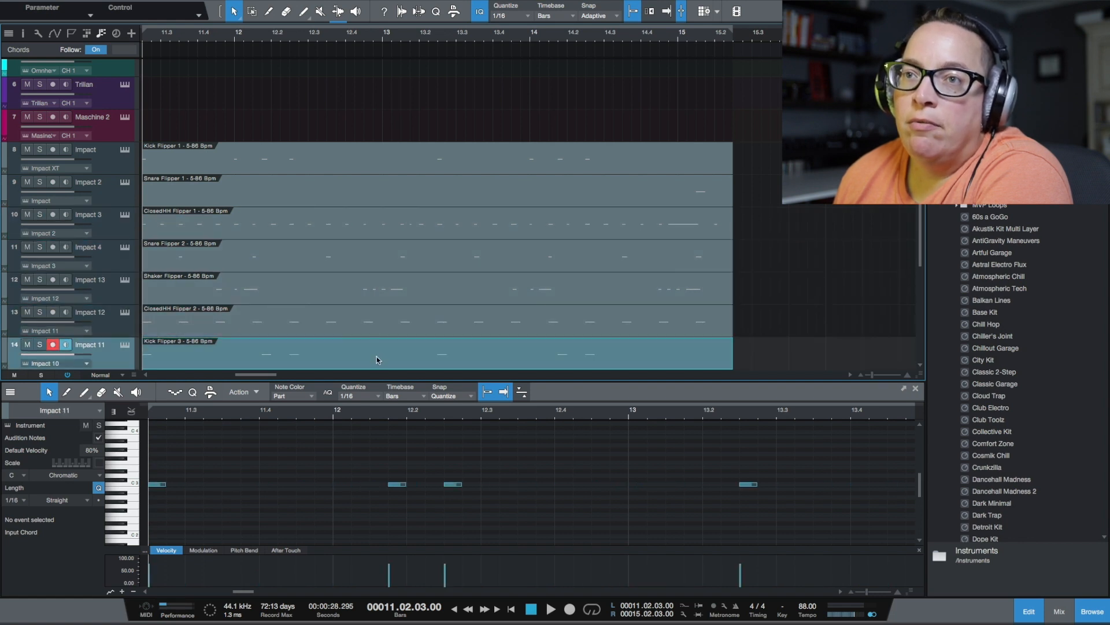
Close the note editor, open the Impact track's instrument and move its window off the track headers
click(1029, 611)
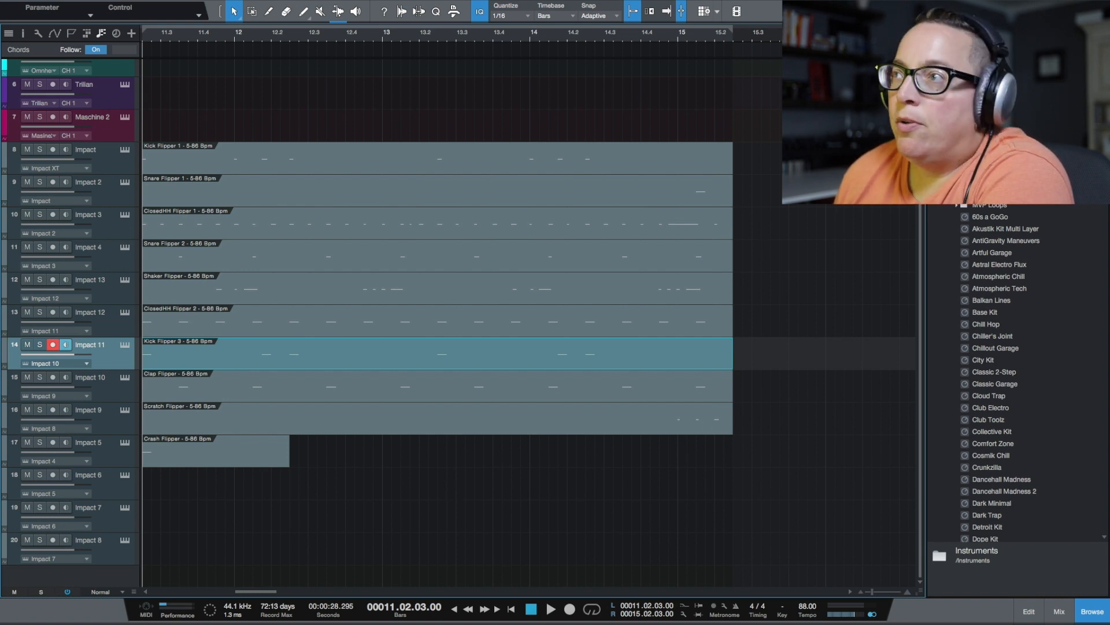
click(124, 151)
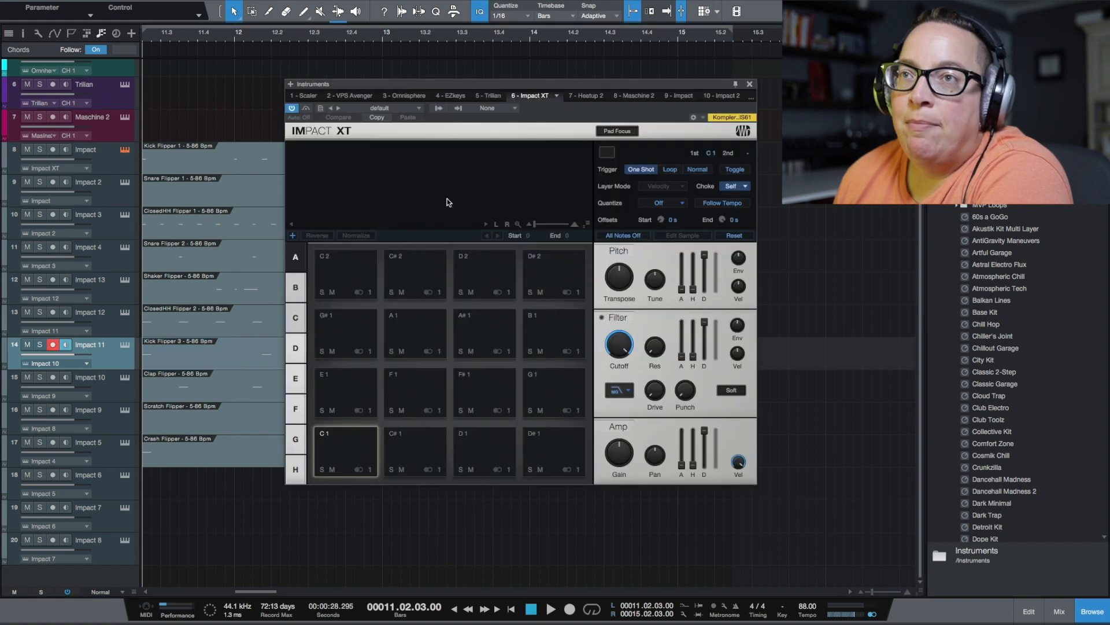
drag(489, 86, 490, 86)
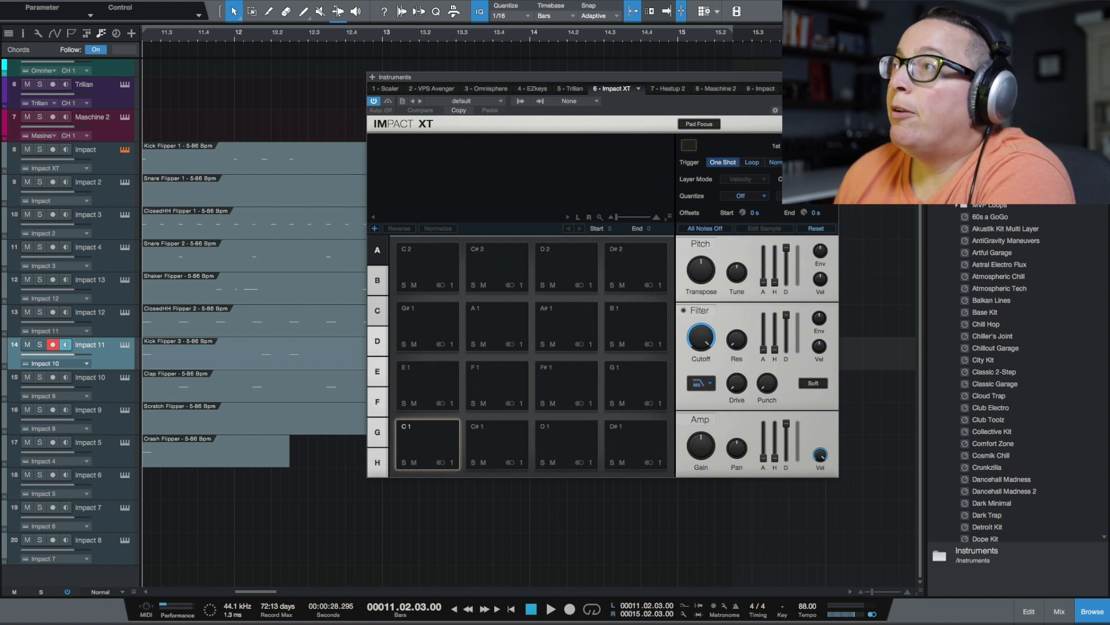
With the Impact track selected, locate A SOLID SOLUTION KICK in the Kicks folder of Sound Oracle's Oracle Pack Vol 1
click(1016, 33)
scroll(991, 372, down, 3)
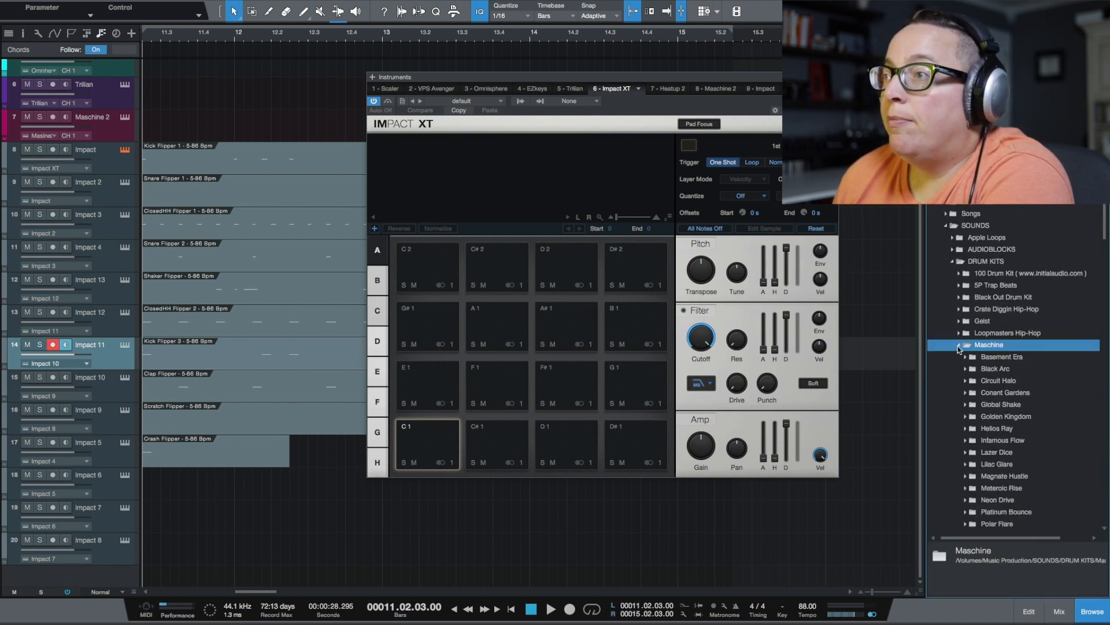
click(959, 347)
scroll(961, 350, down, 10)
scroll(969, 323, up, 1)
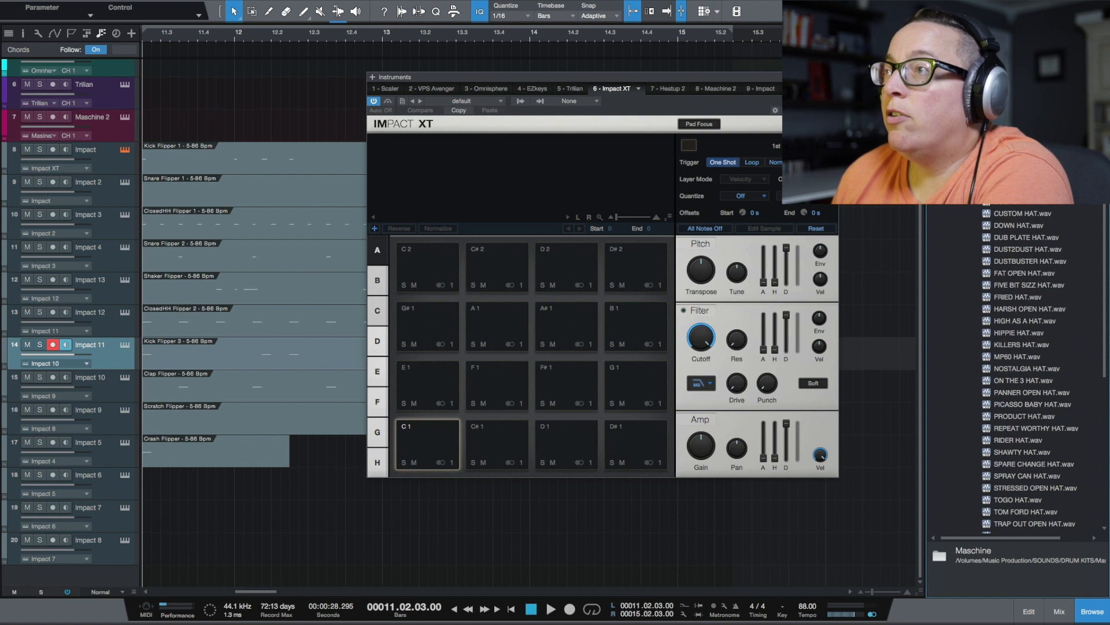
click(972, 153)
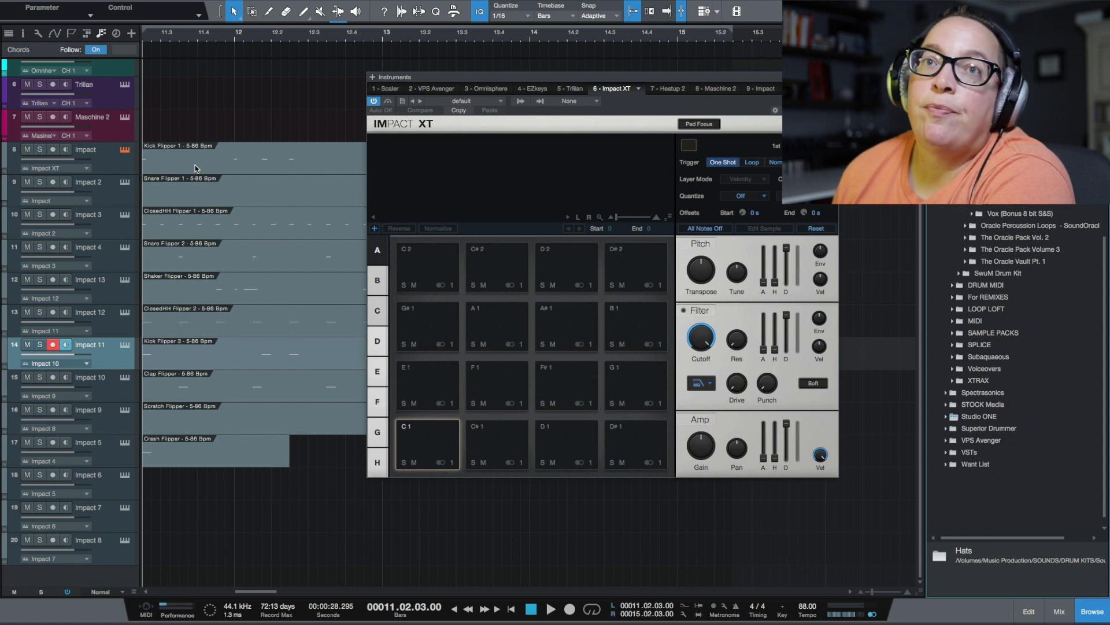
click(125, 162)
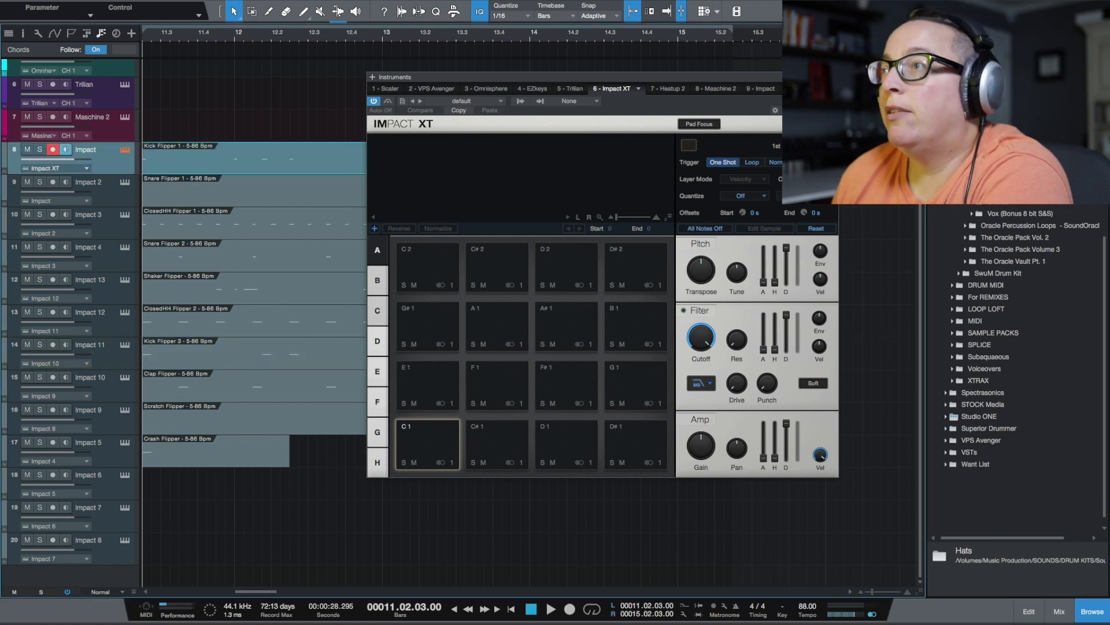
click(972, 166)
click(1009, 177)
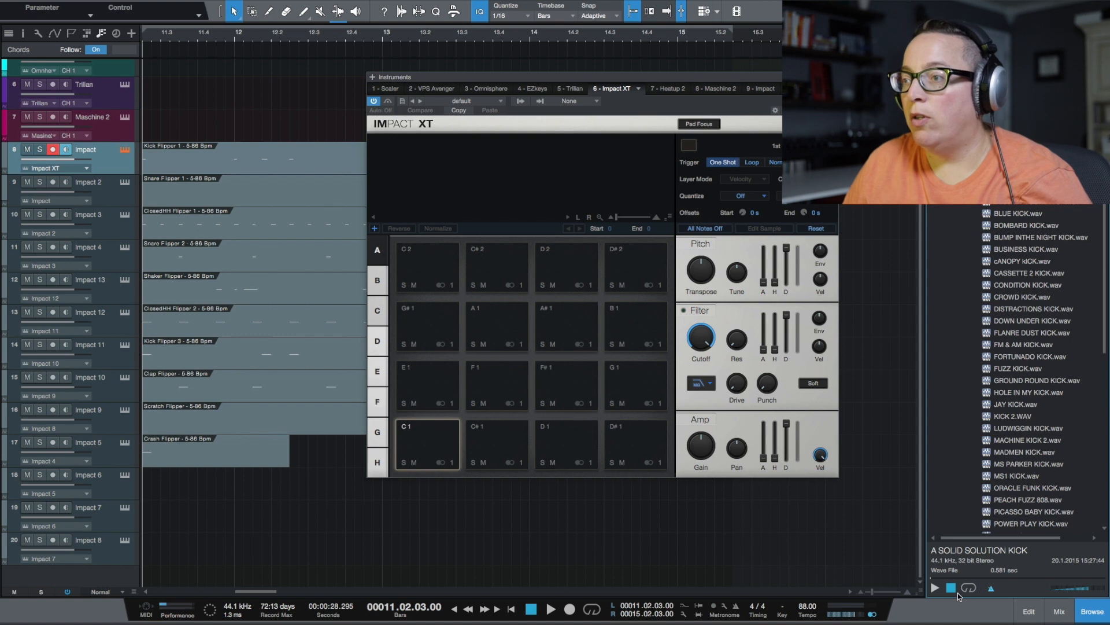
Audition several kick samples and load A SOLID SOLUTION KICK onto Impact XT pad C 1
click(935, 587)
key(Down)
key(Down)
key(Down)
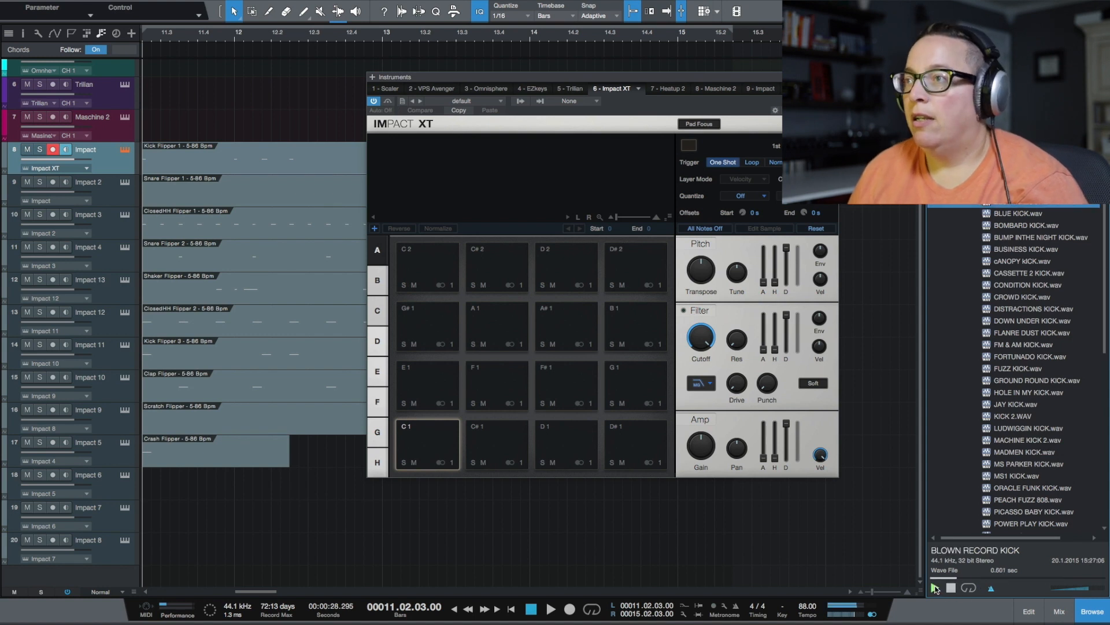
key(Down)
key(Up)
key(Up)
key(Up)
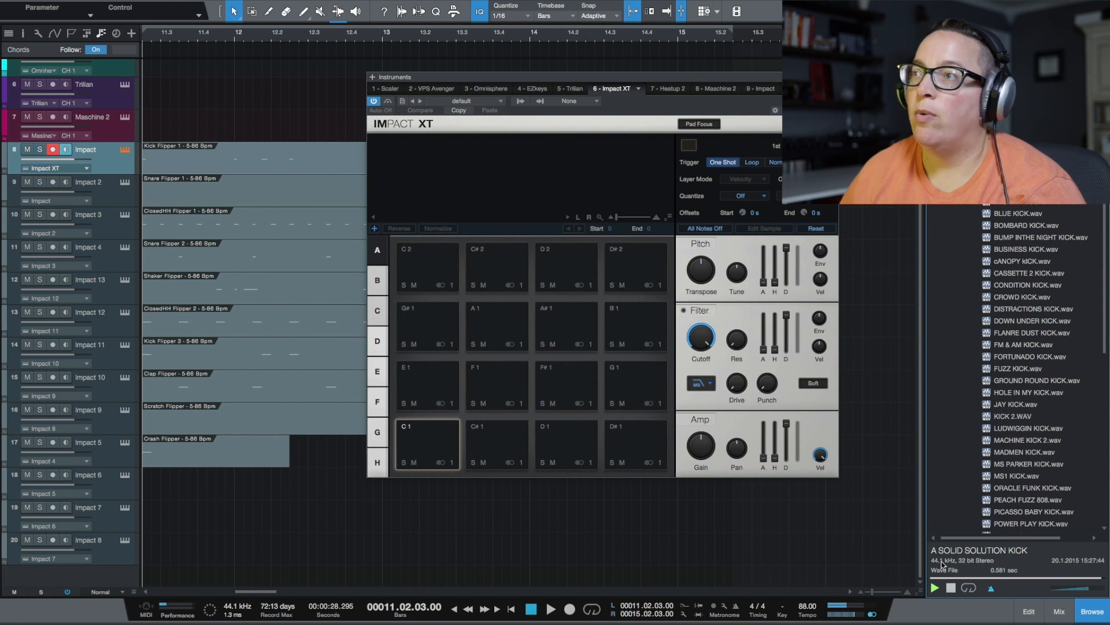
drag(1018, 196, 417, 447)
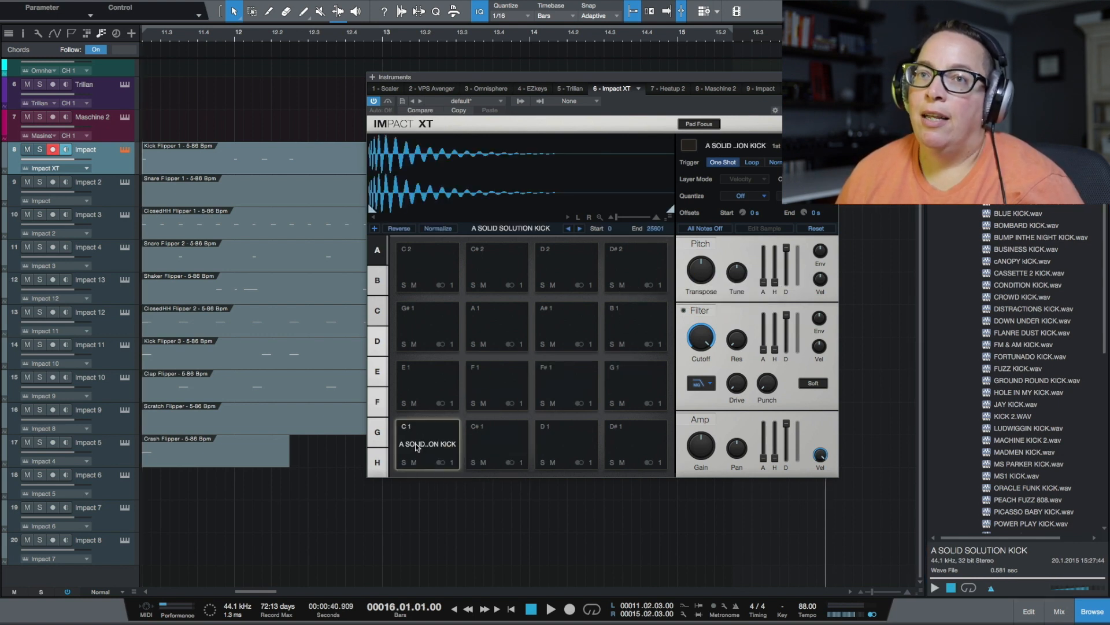
Transpose all notes of the Kick Flipper 1 part down two octaves to C 1 in the note editor
click(253, 166)
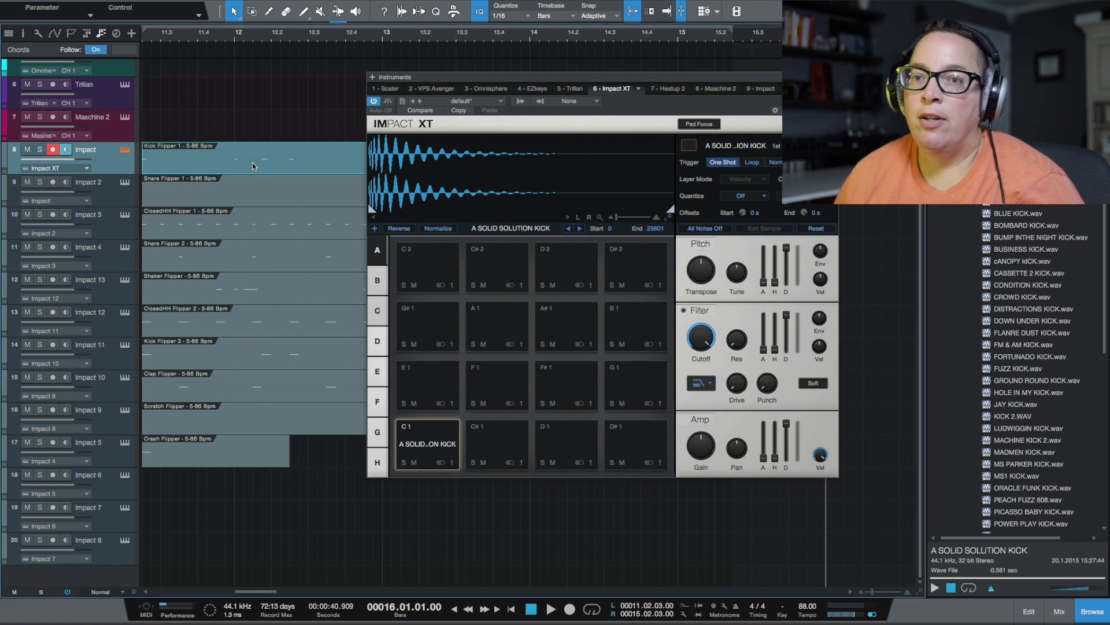
click(1029, 616)
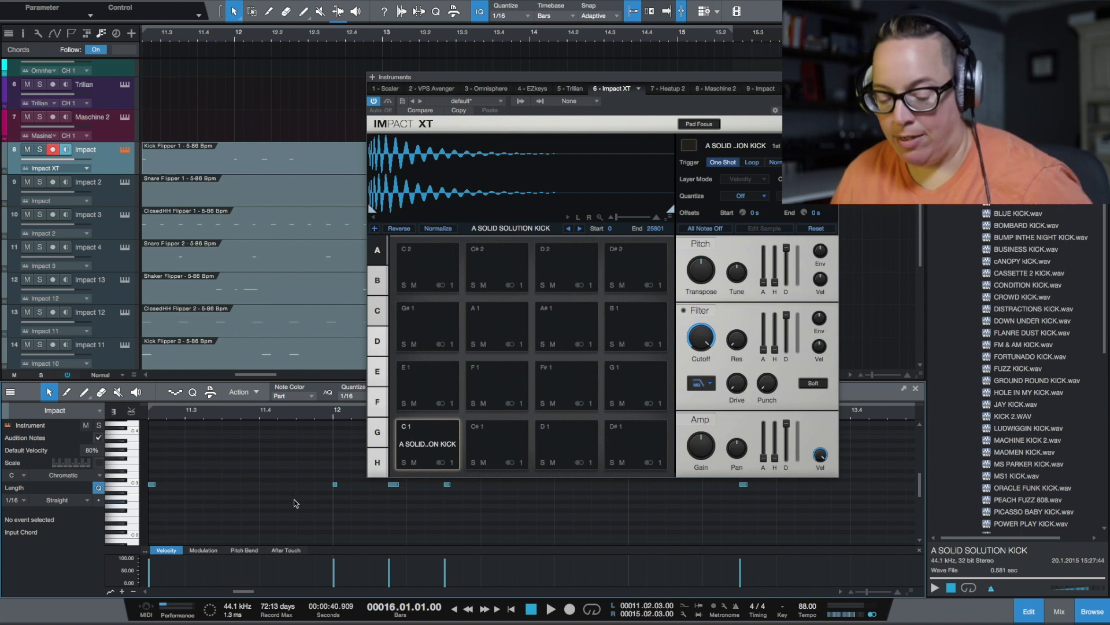
key(ctrl+a)
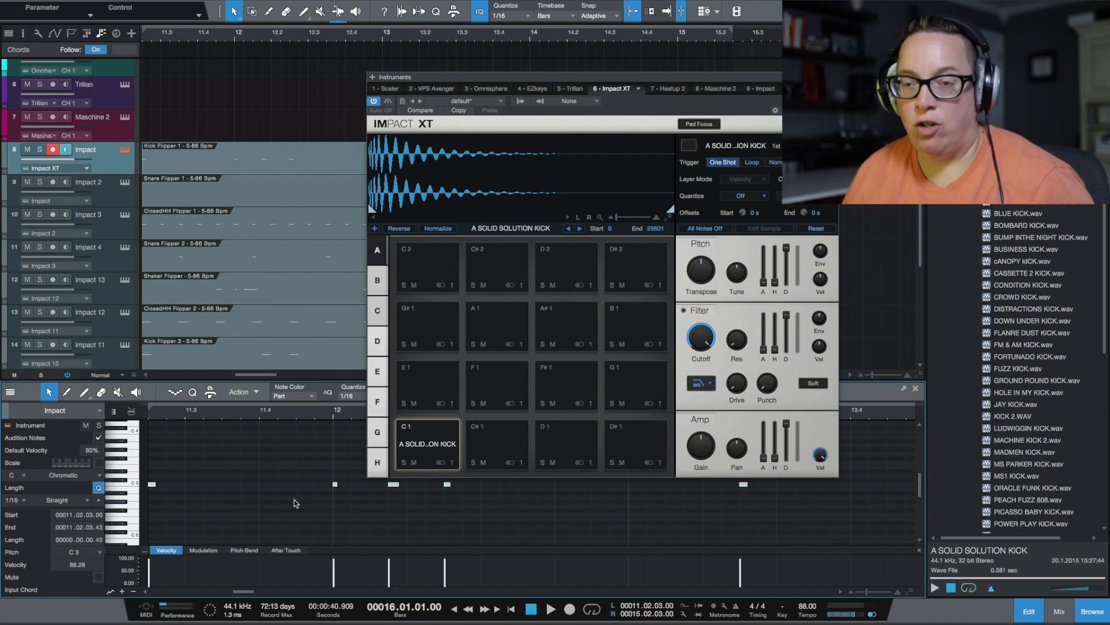
key(shift+Down)
key(shift+Down)
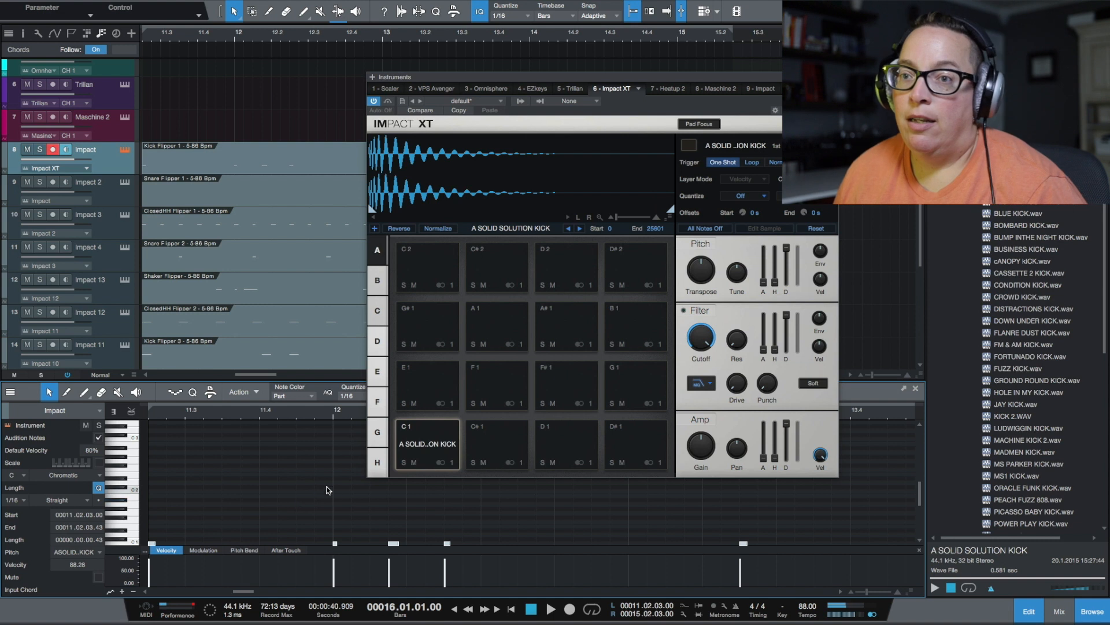
scroll(324, 488, down, 5)
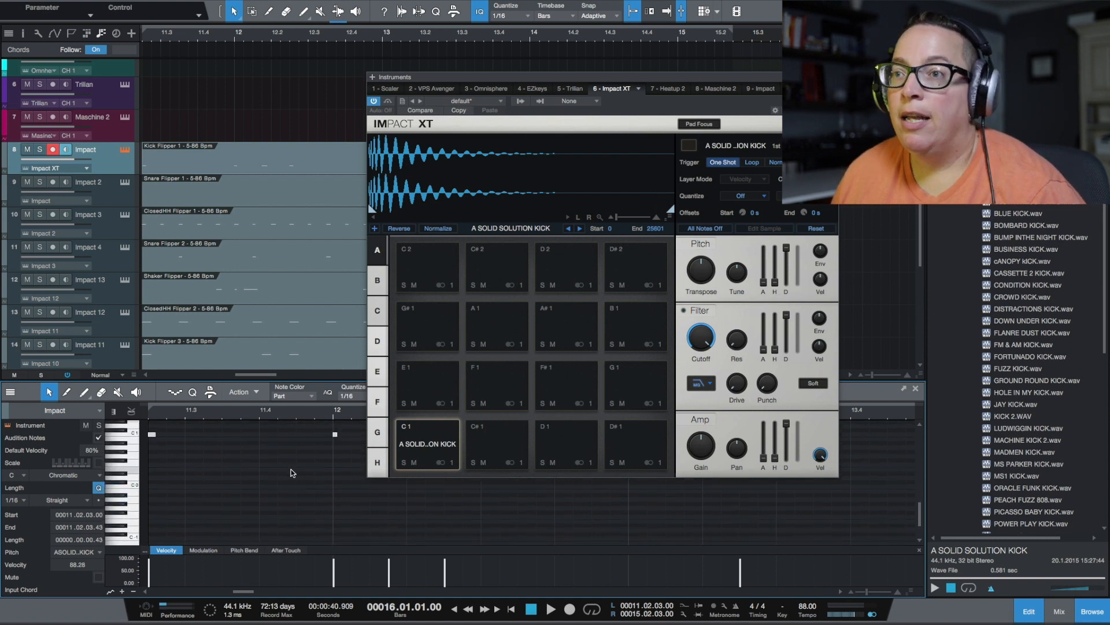
Check the note assignments of Impact XT pad banks B and H, and return to bank A
click(377, 280)
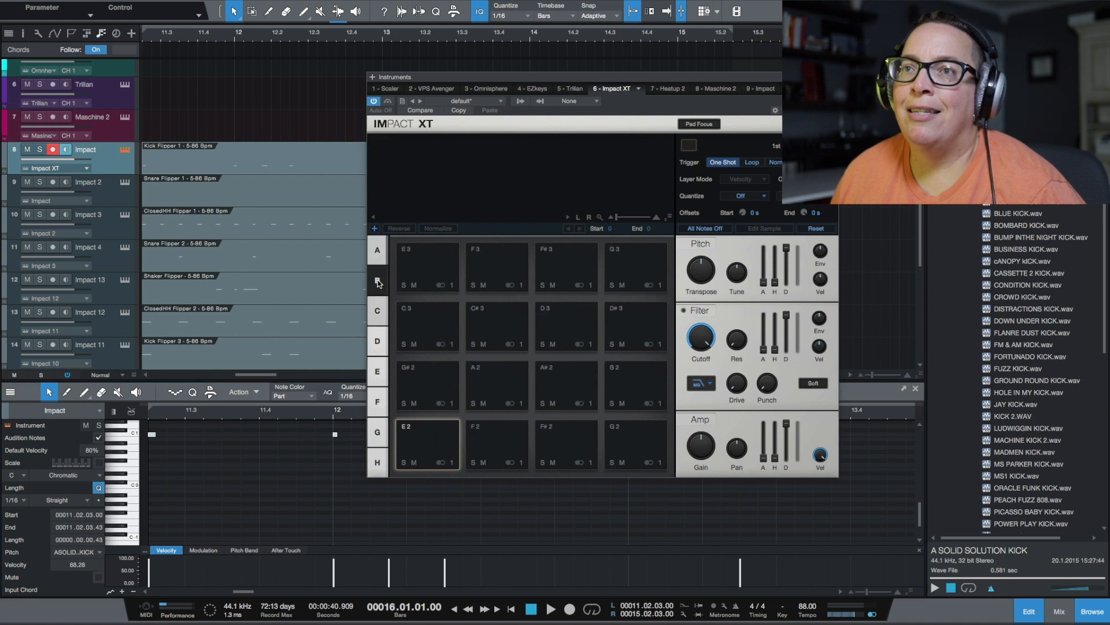
click(379, 264)
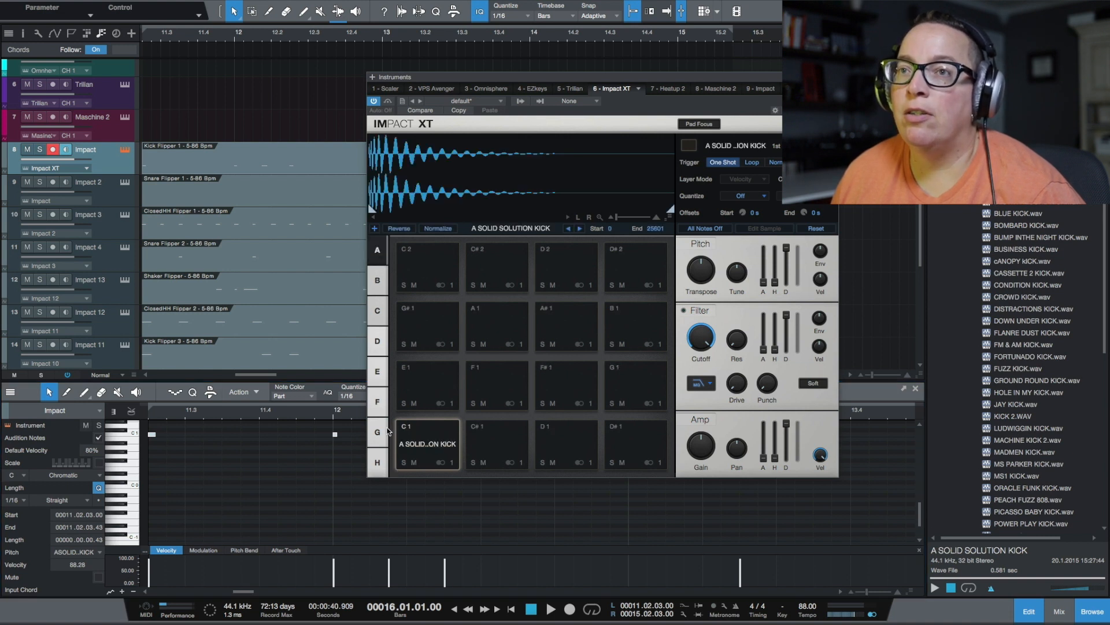
click(377, 461)
click(376, 254)
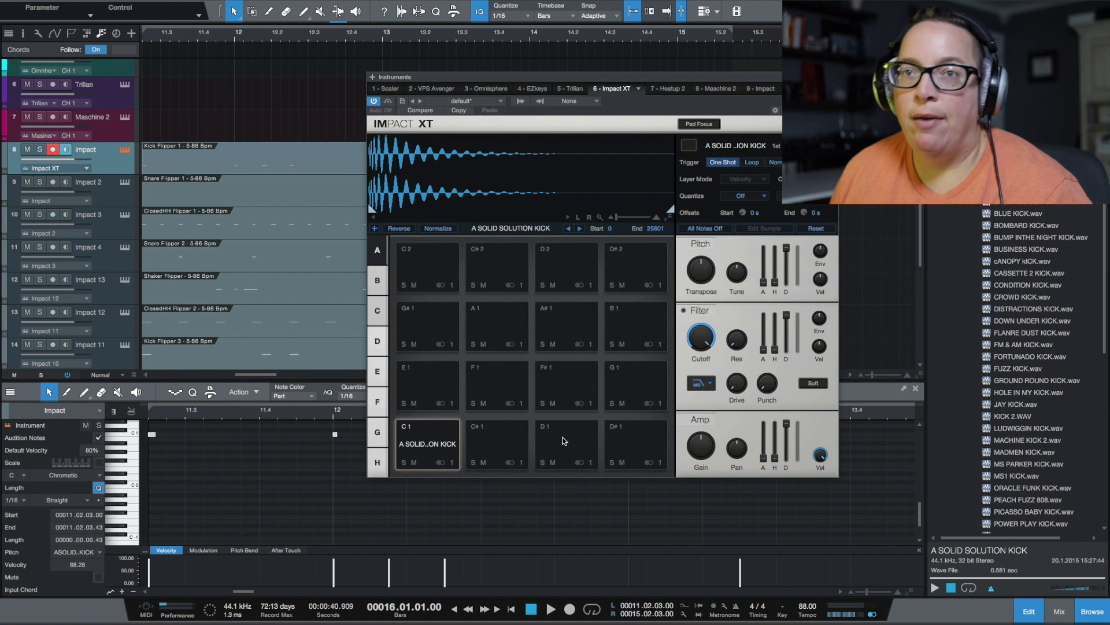
Select the Snare Flipper 1 part on Impact 2 and preview ALWAYS COOL SNARE from the pack's Snares folder
click(212, 203)
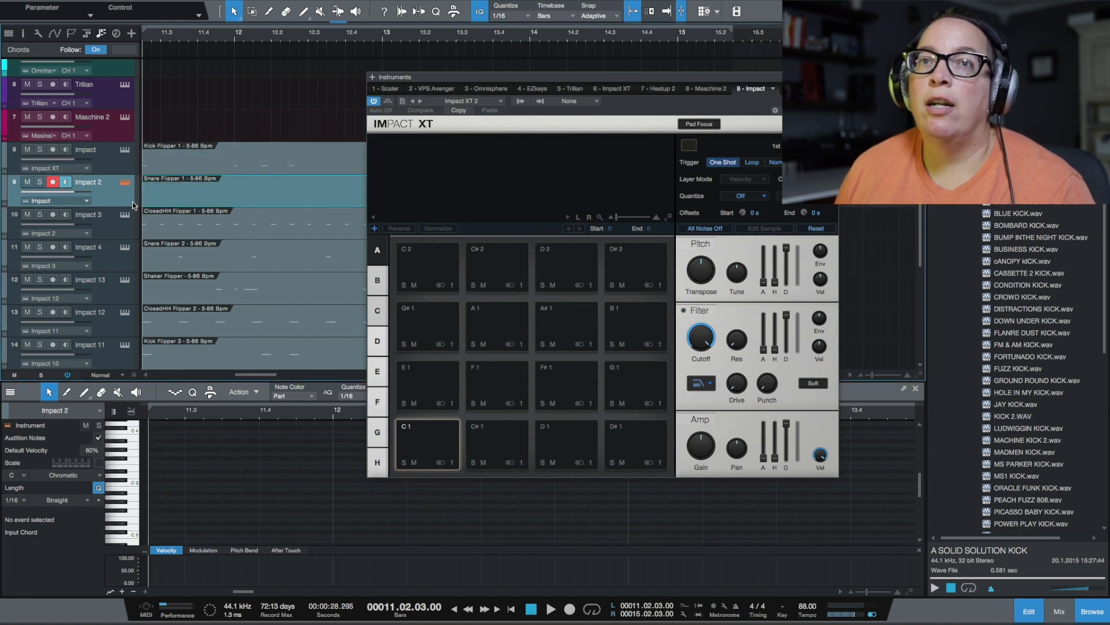
click(972, 143)
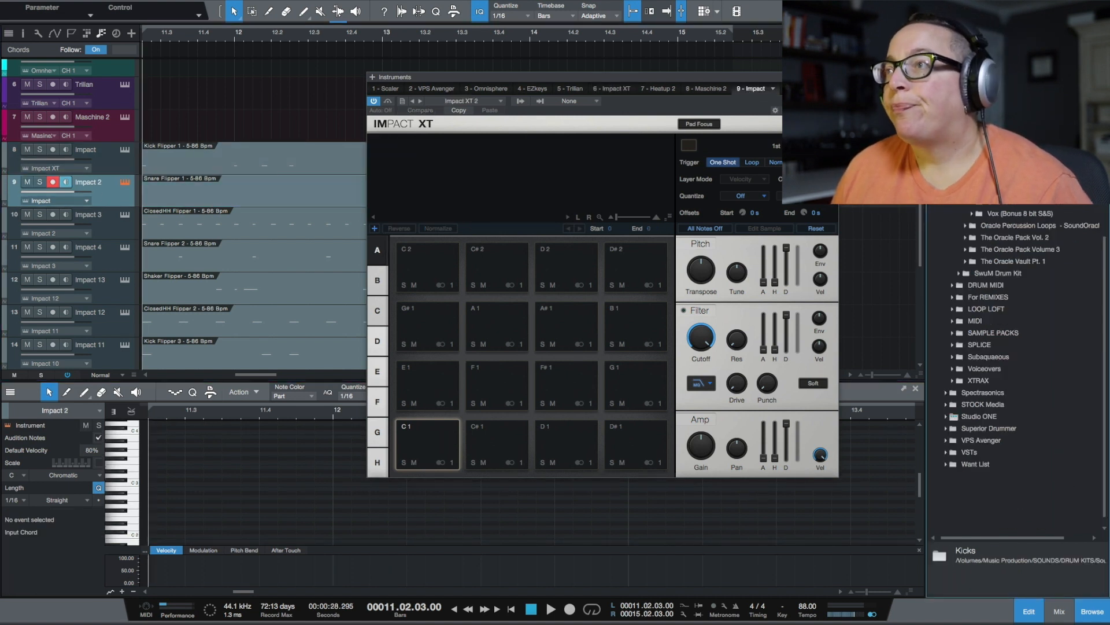
click(973, 199)
click(1001, 214)
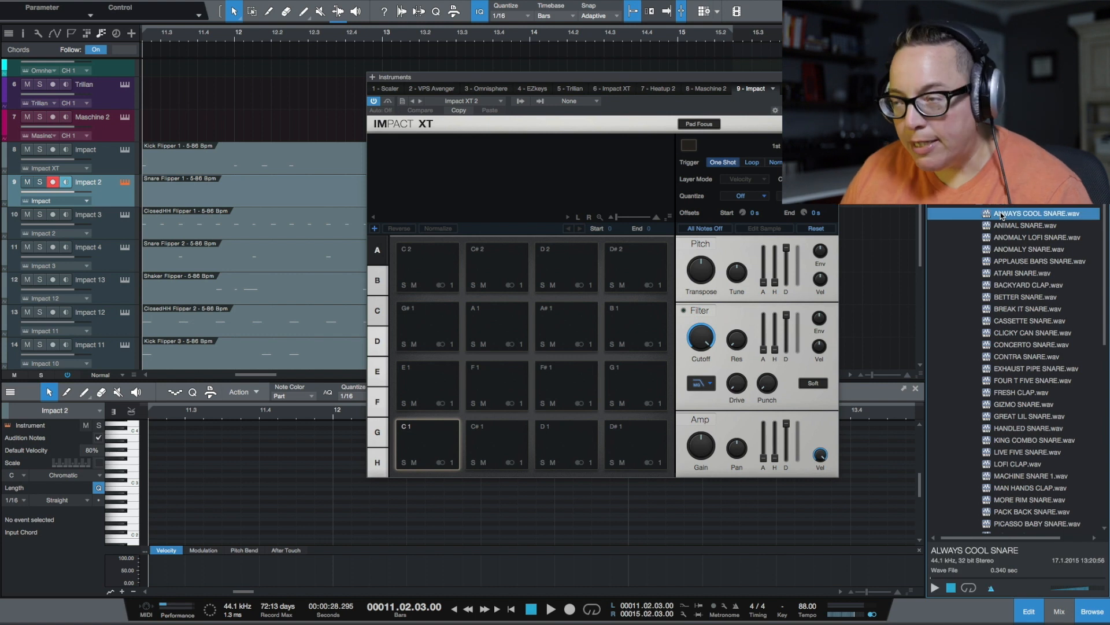
click(934, 587)
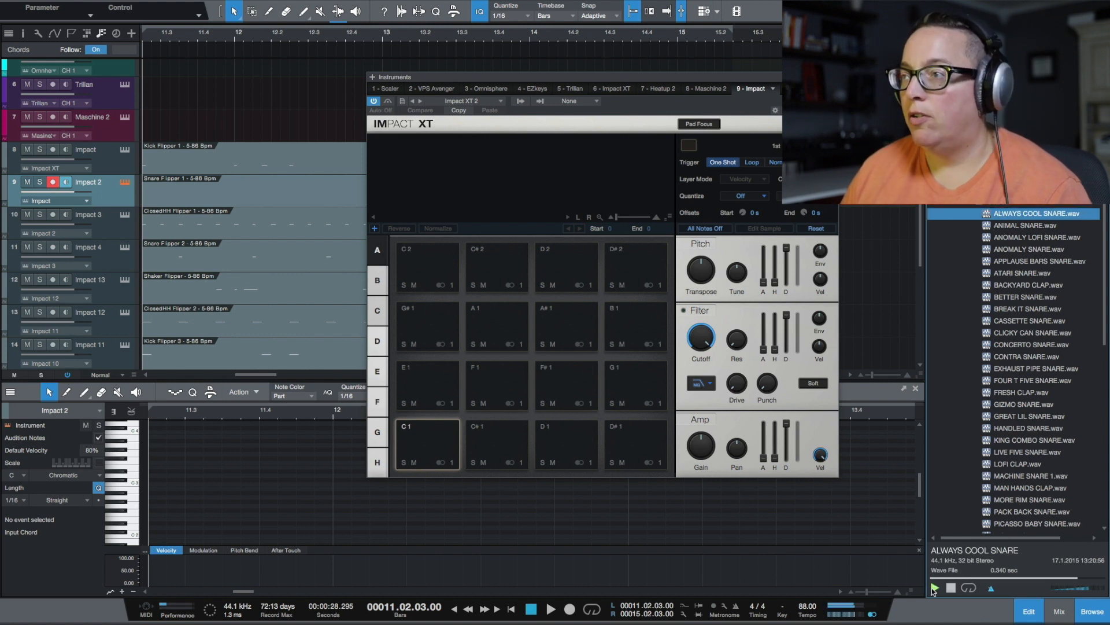
Audition further snare samples and load ATARI SNARE onto pad C 1 of the Impact 2 instrument
key(Down)
key(Down)
key(Down)
key(Down)
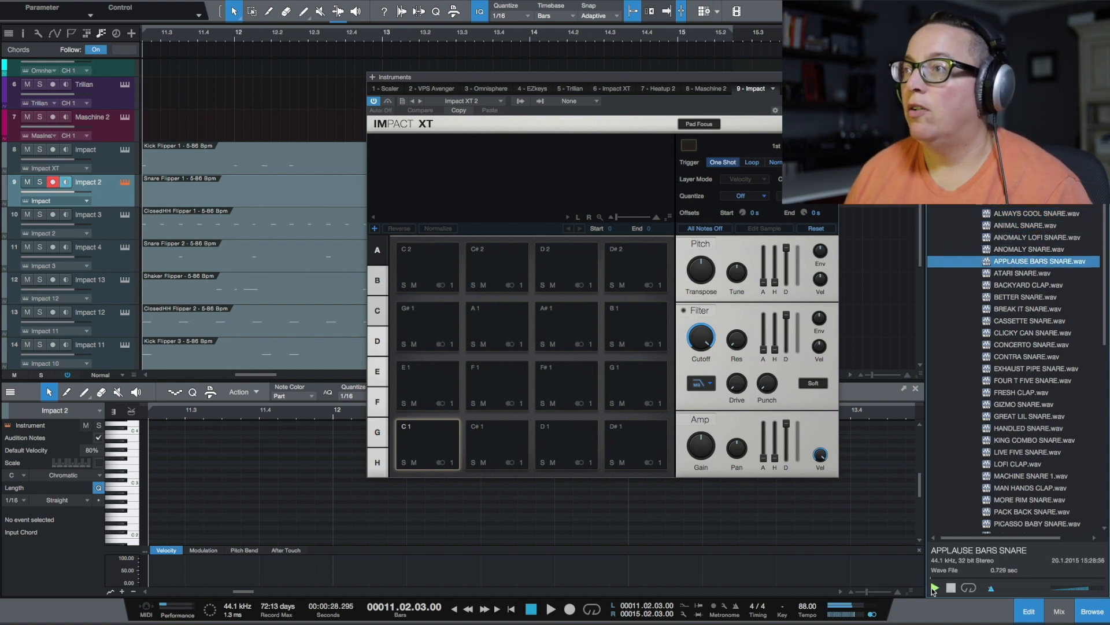
key(Down)
key(Down)
key(Up)
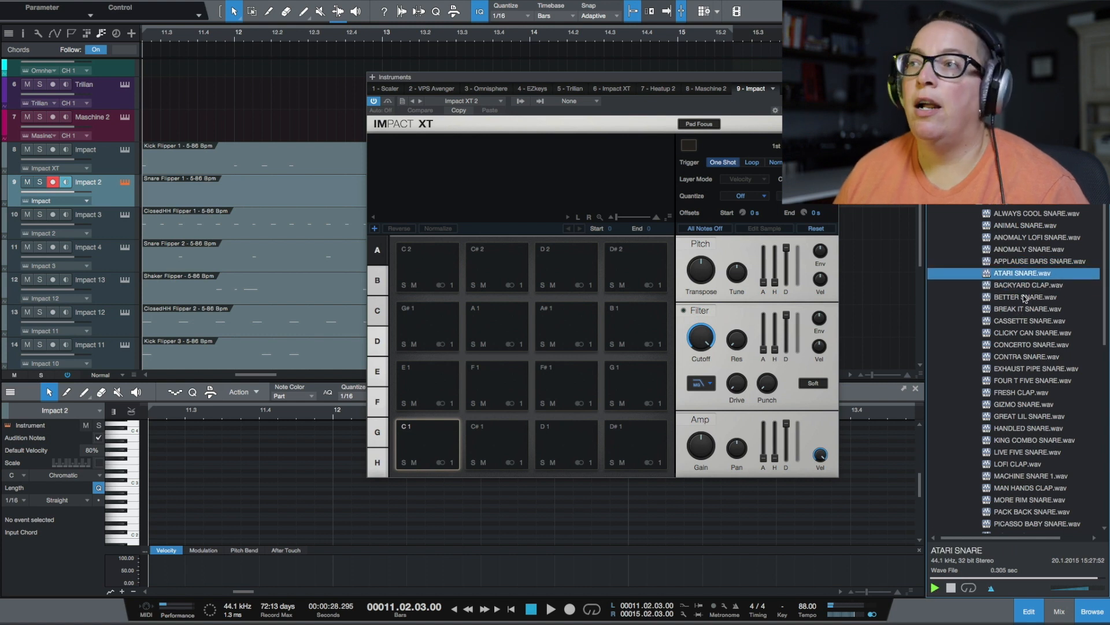
drag(1037, 273, 437, 449)
Reposition the instrument window and transpose the Snare Flipper 1 part's note at 15.01.03 down by octaves
click(215, 189)
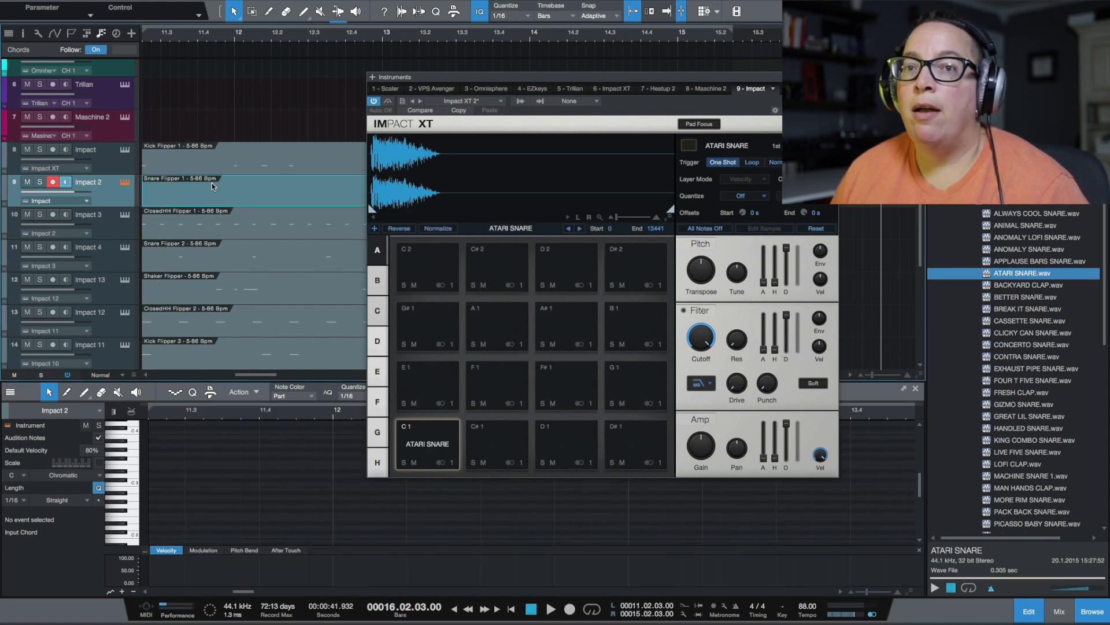
click(274, 467)
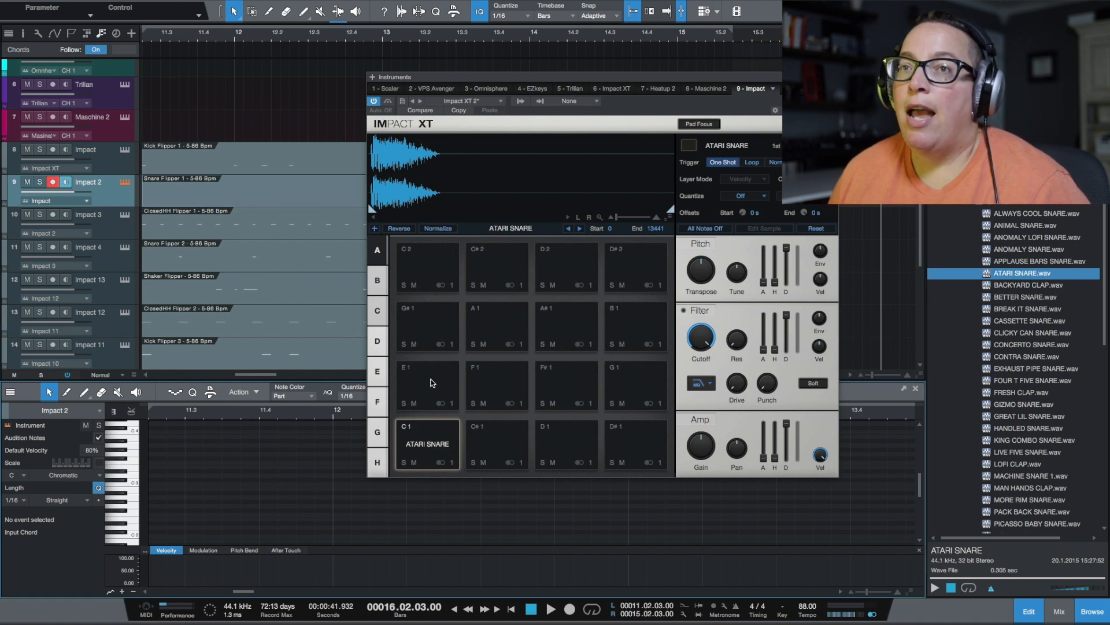
drag(557, 77, 938, 126)
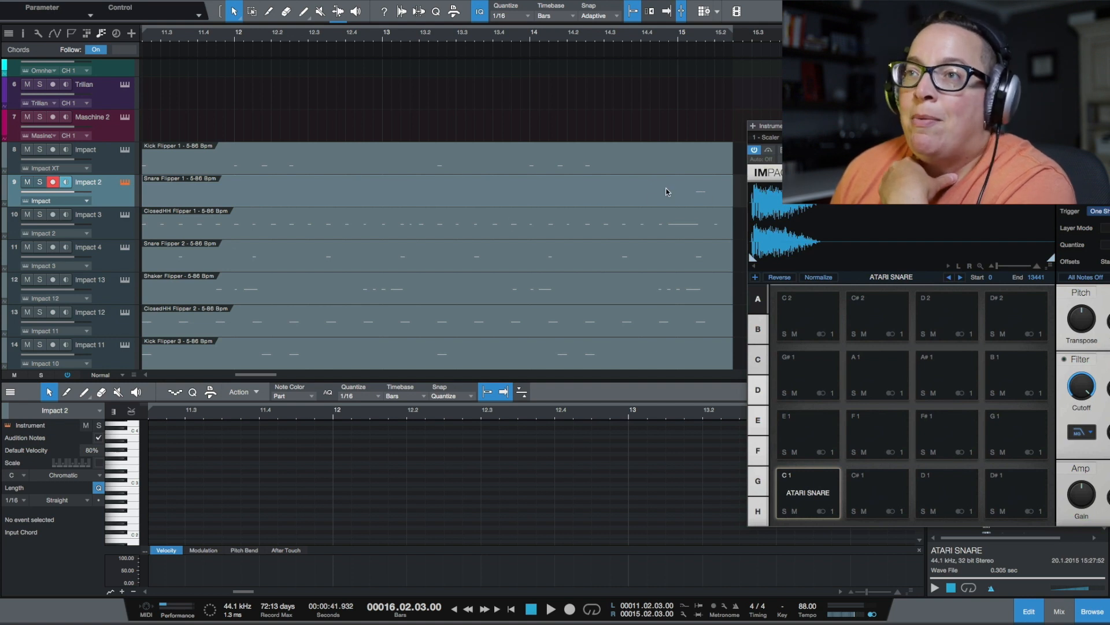
drag(902, 126, 826, 123)
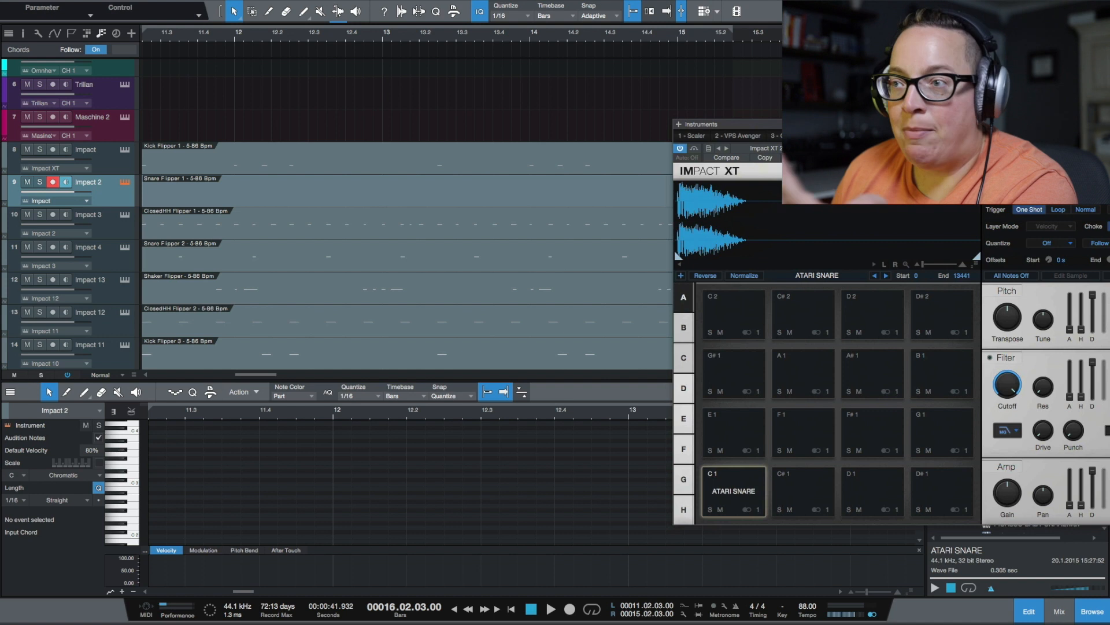
drag(826, 124, 544, 110)
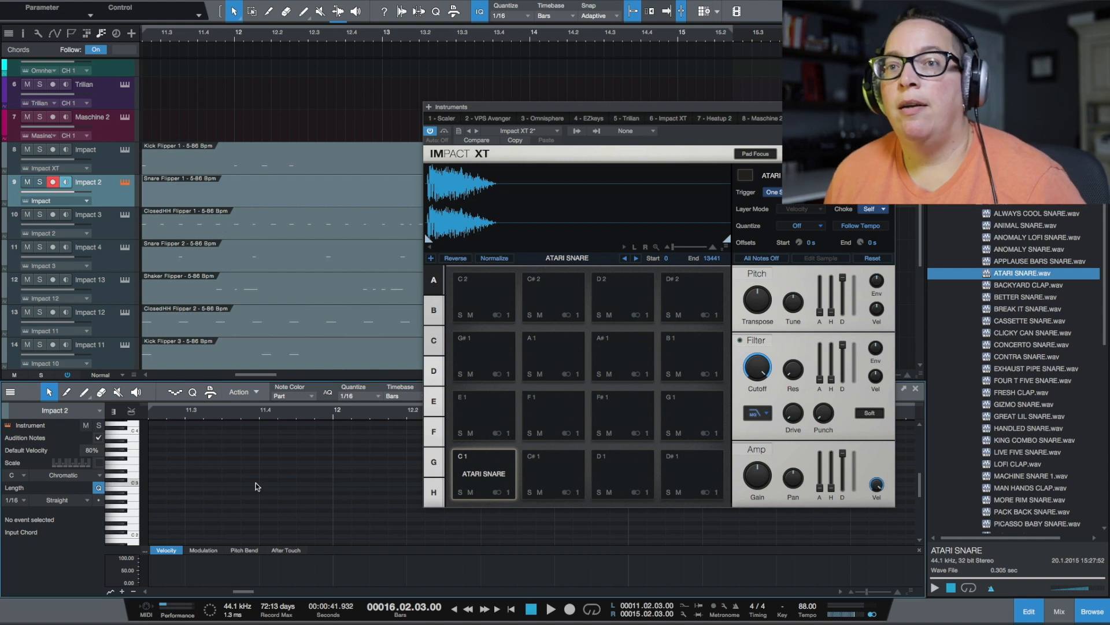
key(Right)
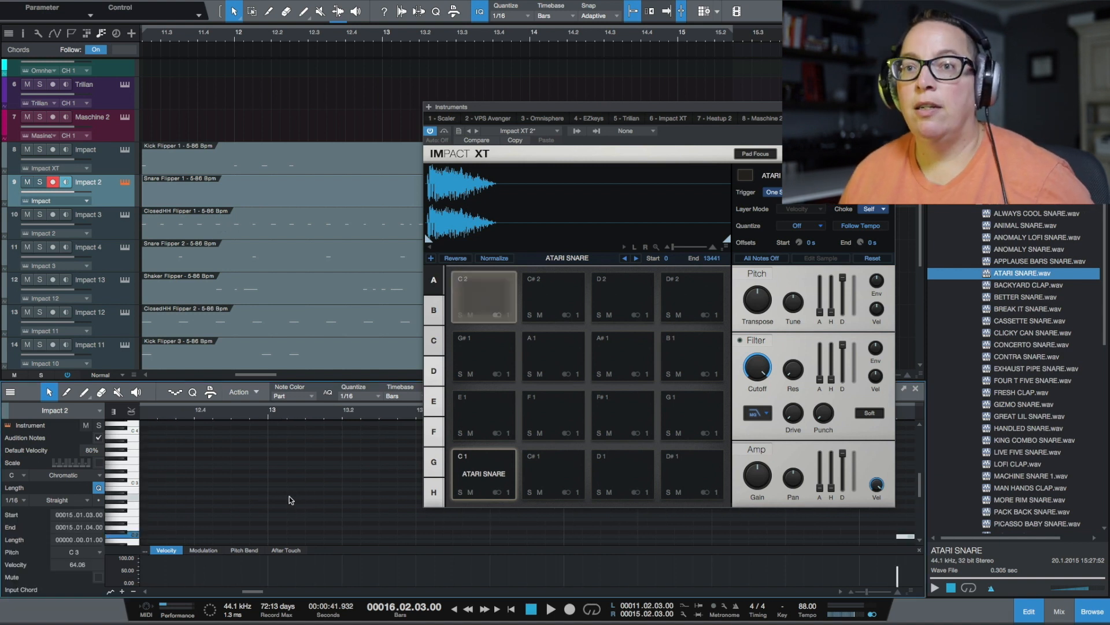
Select the ClosedHH Flipper 1 part on Impact 3 and find DUB PLATE HAT in the Oracle Pack's Hats folder
click(277, 221)
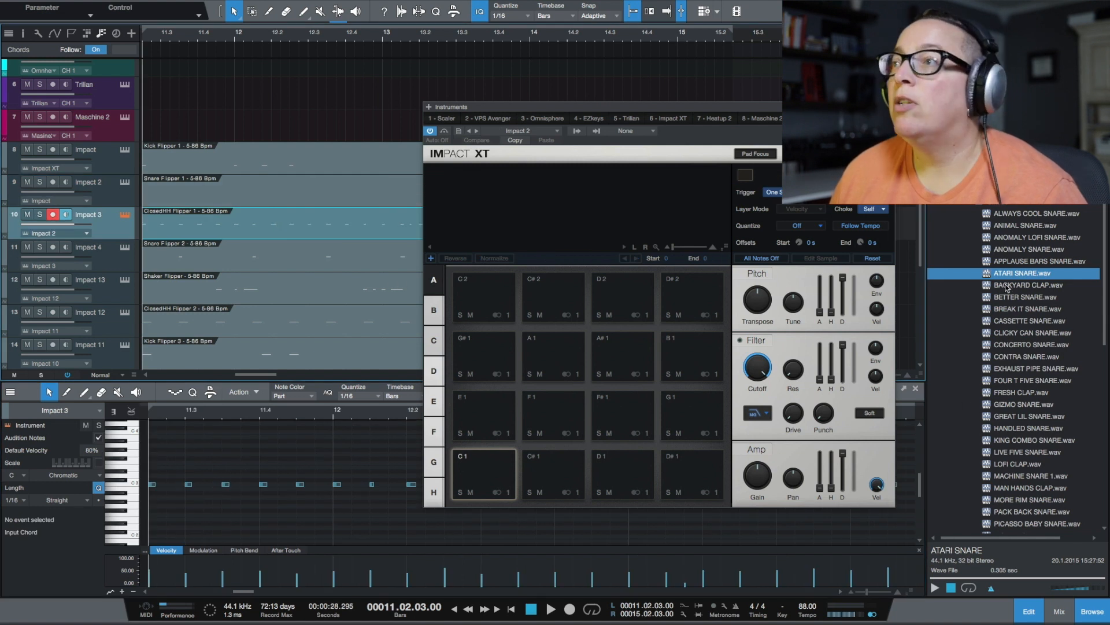
click(973, 206)
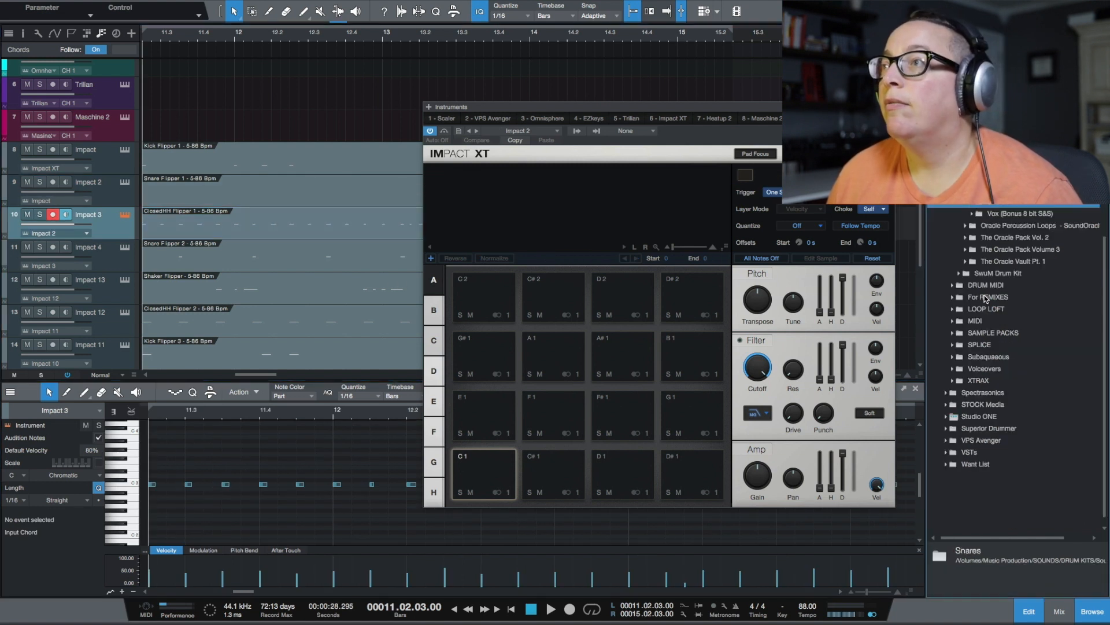
click(972, 166)
scroll(1020, 382, up, 15)
scroll(1020, 347, down, 5)
click(1013, 356)
Audition samples in the Oracle Pack's Hats folder and load CUSTOM HAT onto pad C 1 of the Impact 3 instrument
key(space)
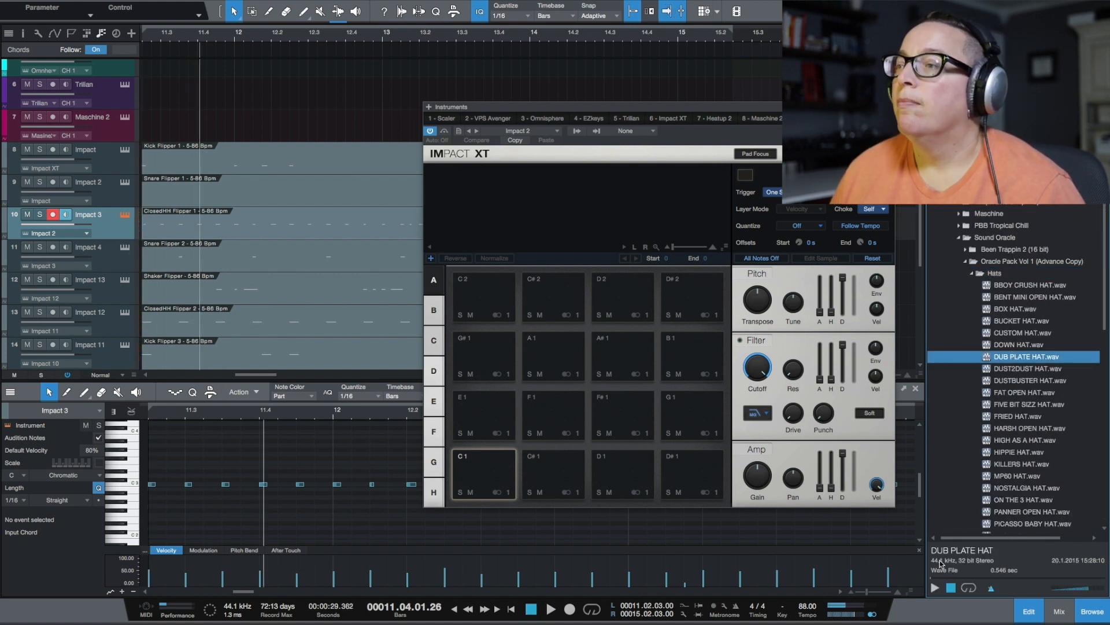
click(935, 588)
key(Down)
key(Down)
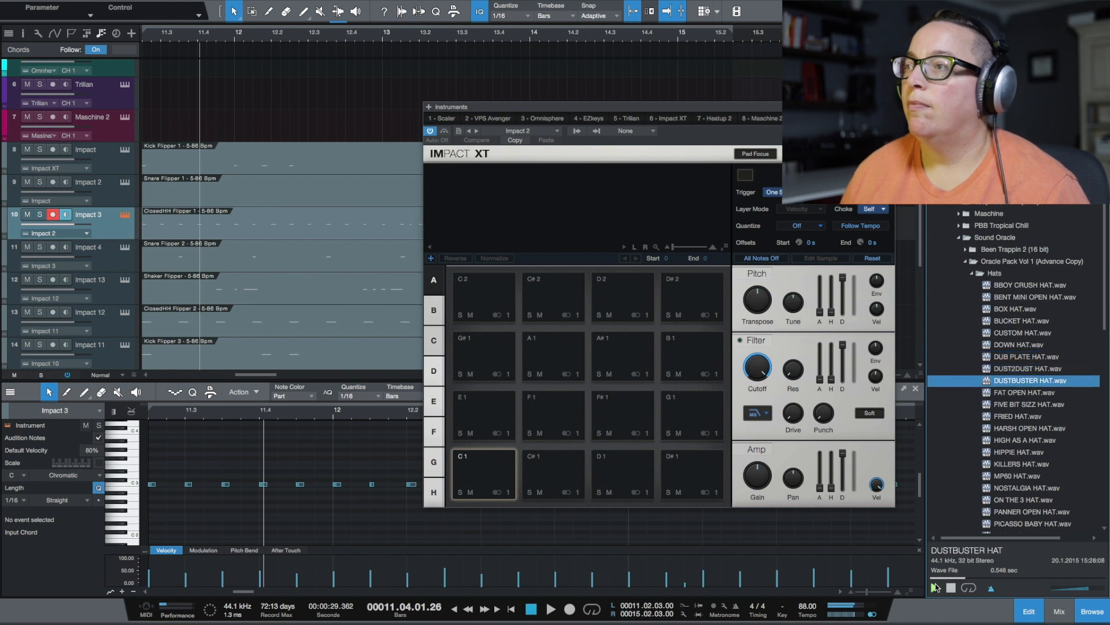
key(Down)
key(Up)
key(Up)
key(Up)
key(Up)
key(Up)
key(Up)
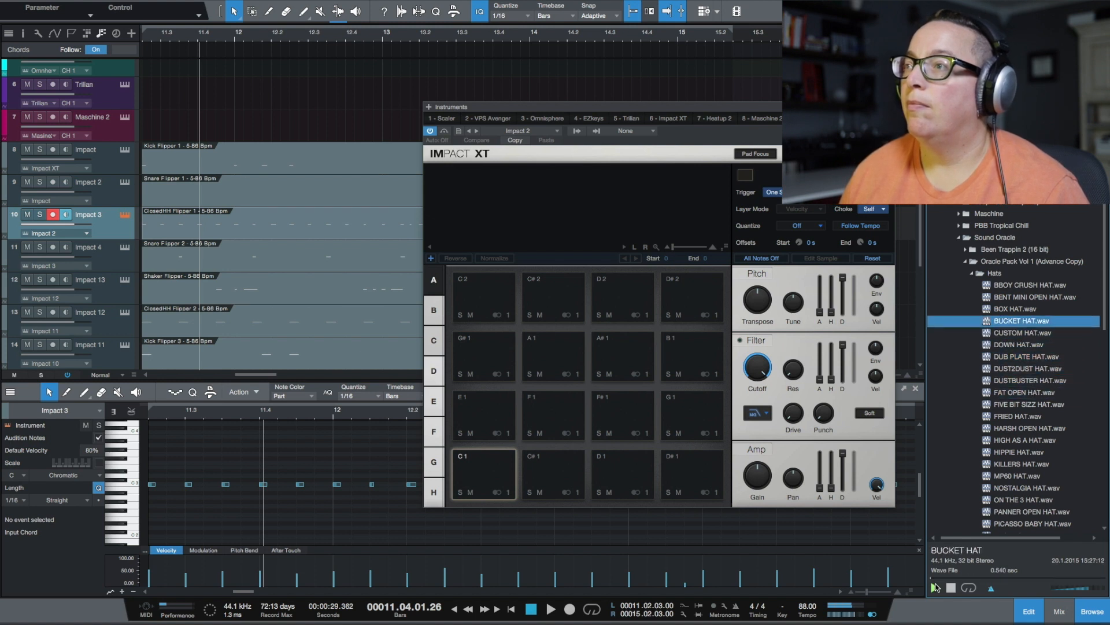
key(Down)
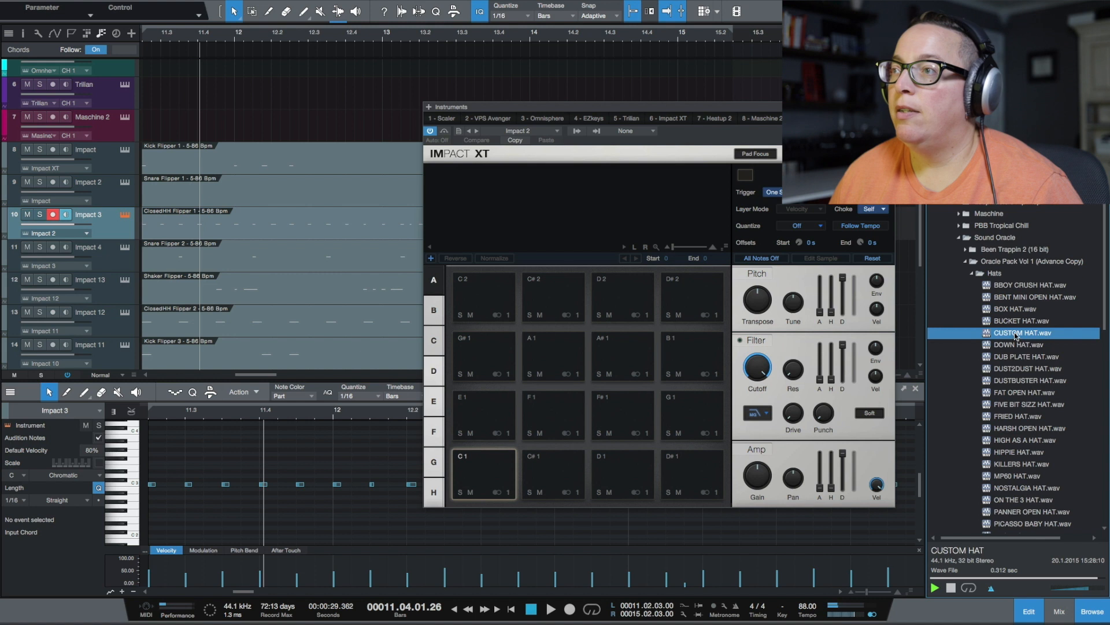
drag(1013, 335, 483, 480)
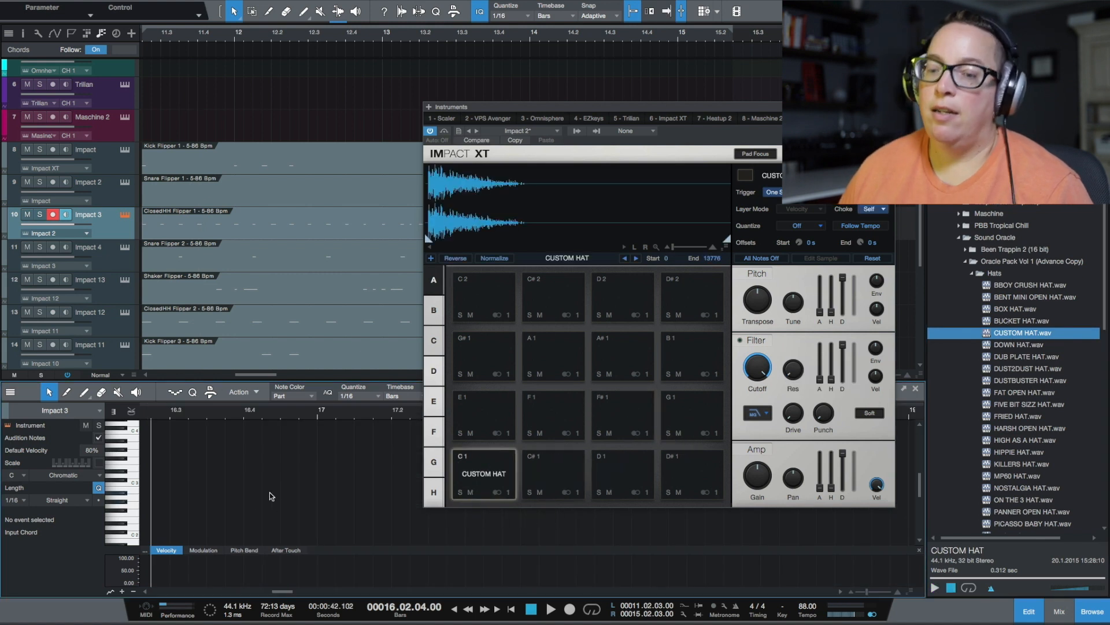
Transpose all notes of the ClosedHH Flipper 1 part down two octaves to C 1 and briefly play back the arrangement
key(super+a)
key(shift+Down)
key(shift+Down)
key(space)
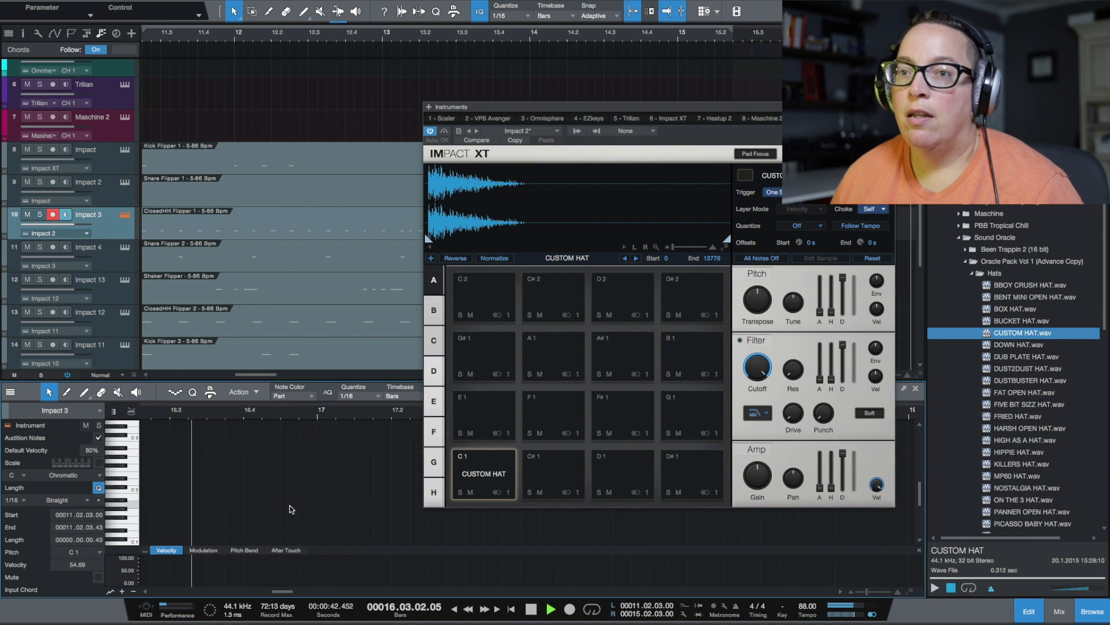
key(space)
Mute the Maschine 2 track and select the Impact track
click(112, 136)
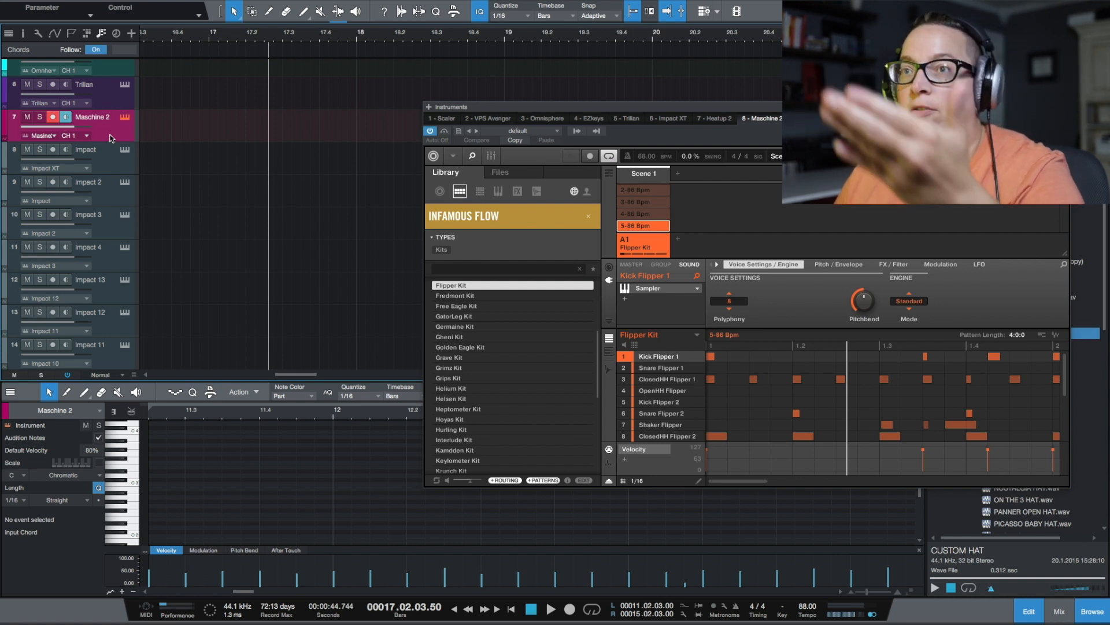
click(28, 118)
click(111, 165)
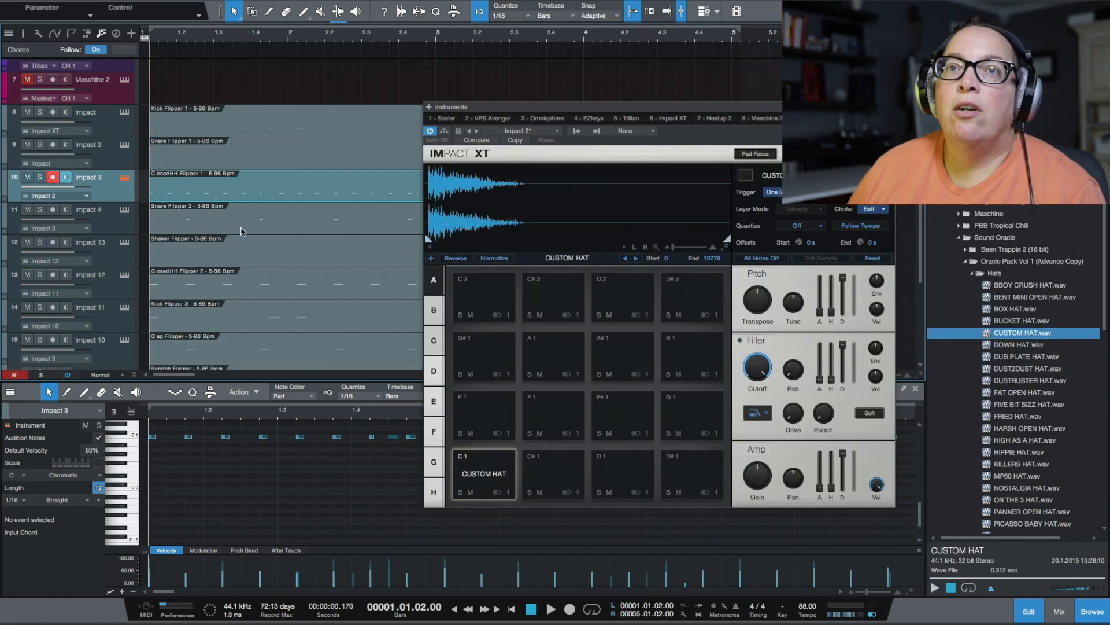
Select the Snare Flipper 2 part on Impact 4 and look through the remaining Impact parts down to Crash Flipper
click(242, 231)
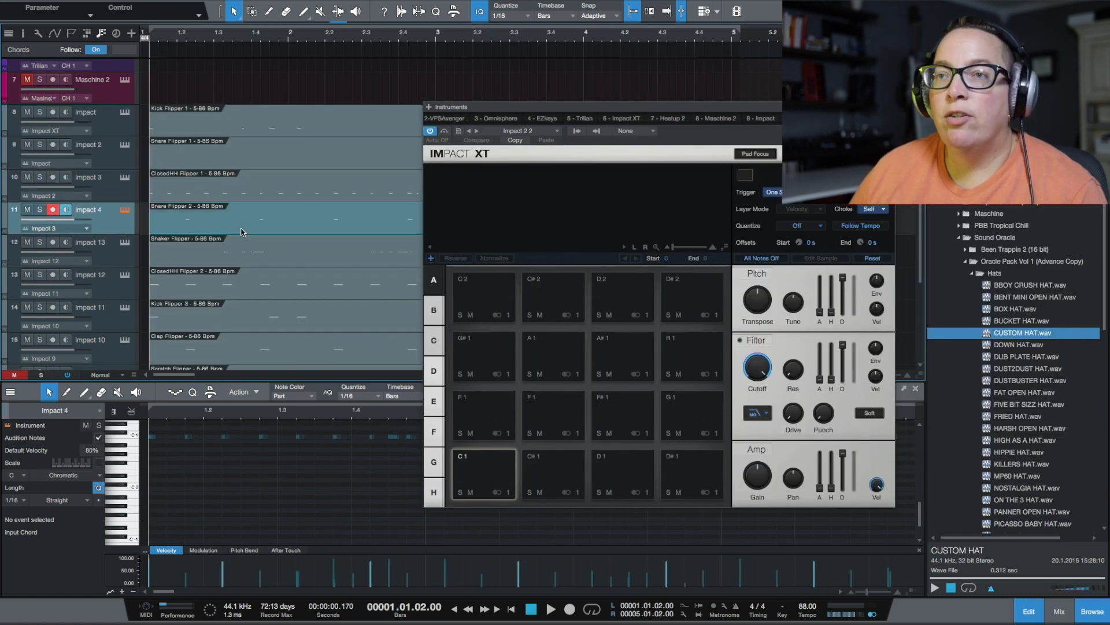
scroll(247, 243, down, 2)
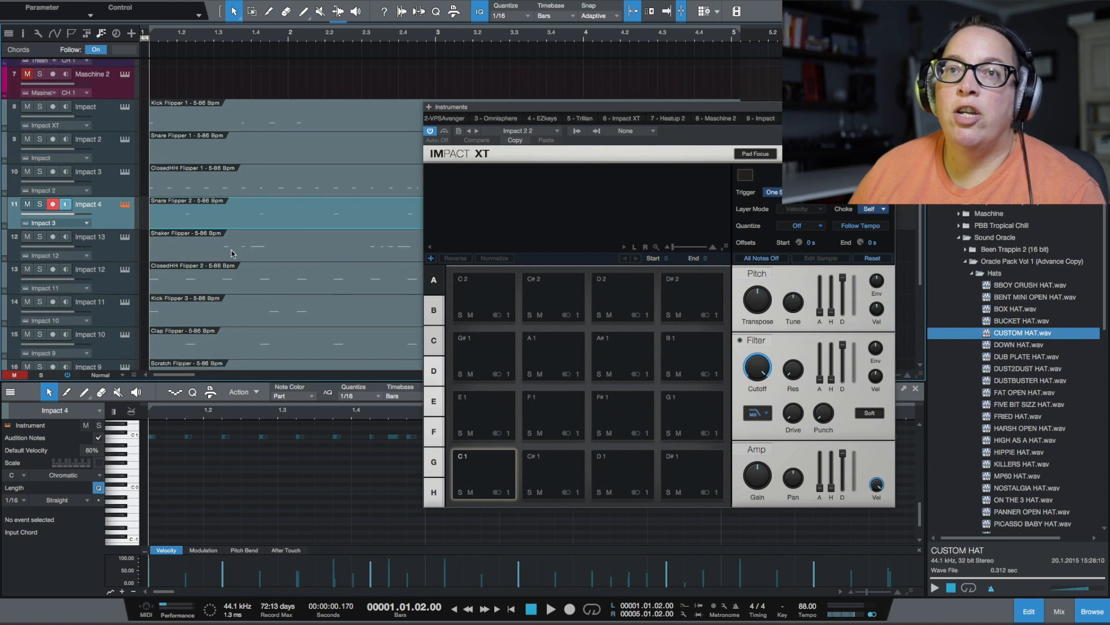
scroll(222, 269, down, 3)
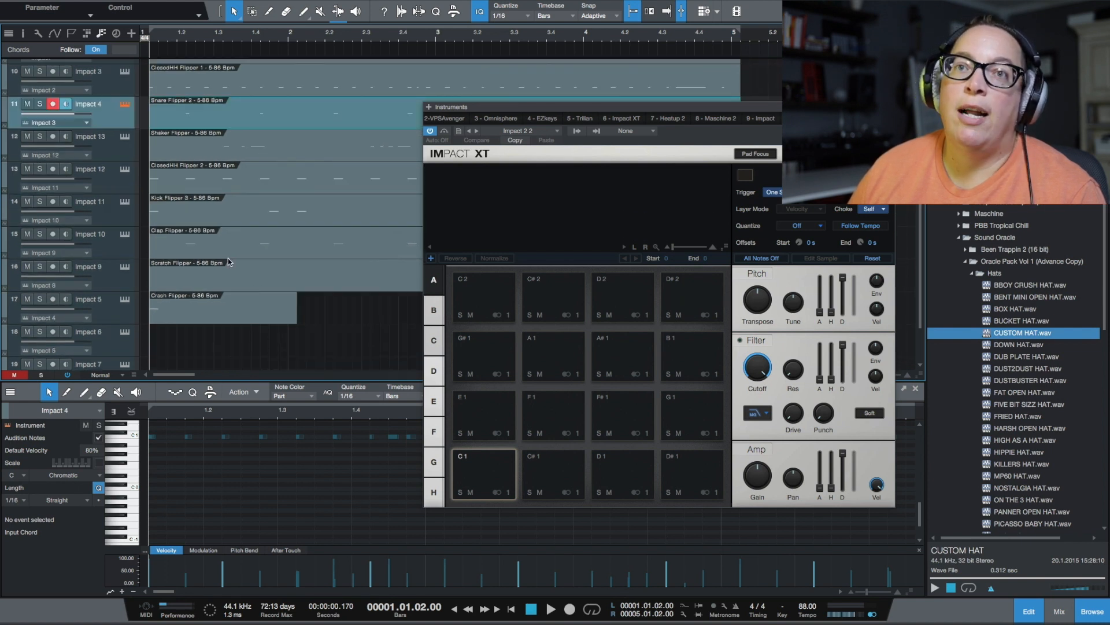
scroll(231, 221, up, 4)
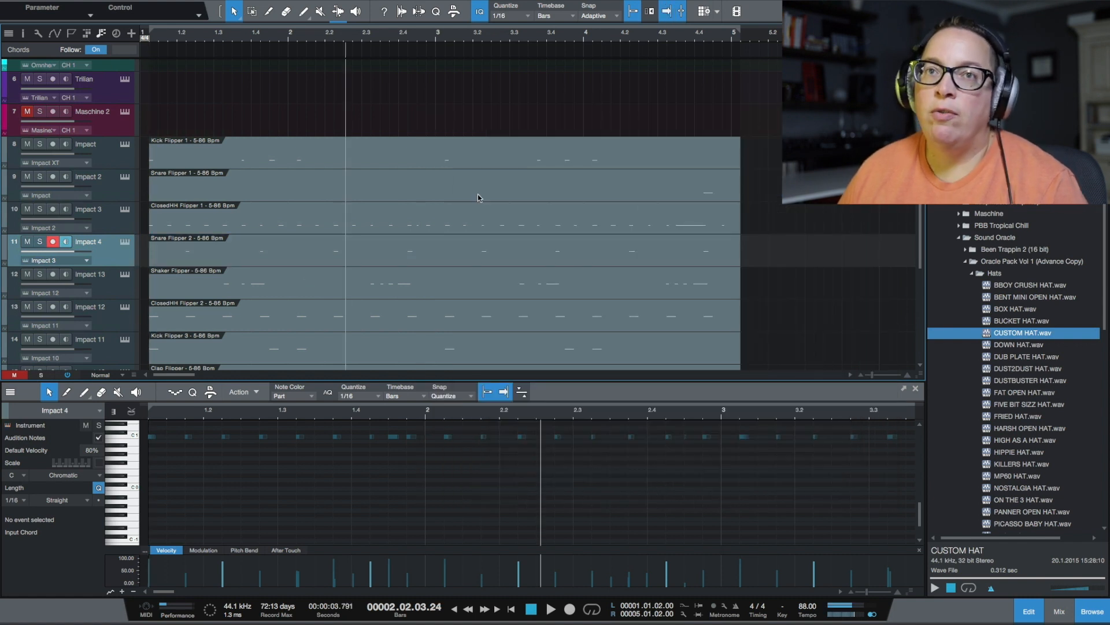
Try removing the Maschine 2 track together with its instrument, and undo the removal
click(128, 123)
right_click(127, 124)
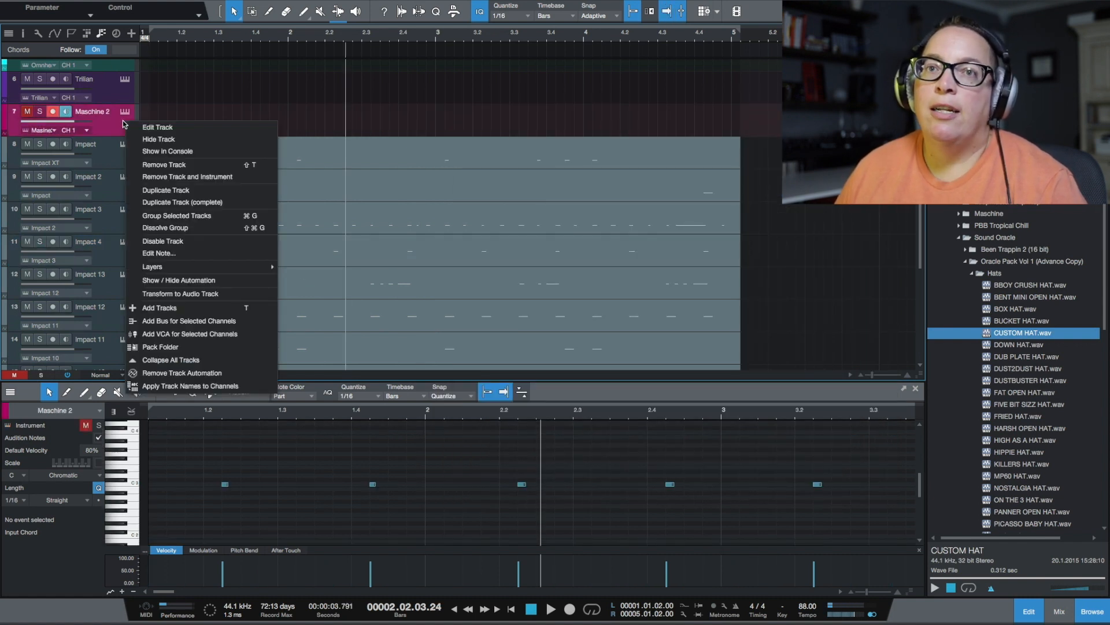
click(154, 173)
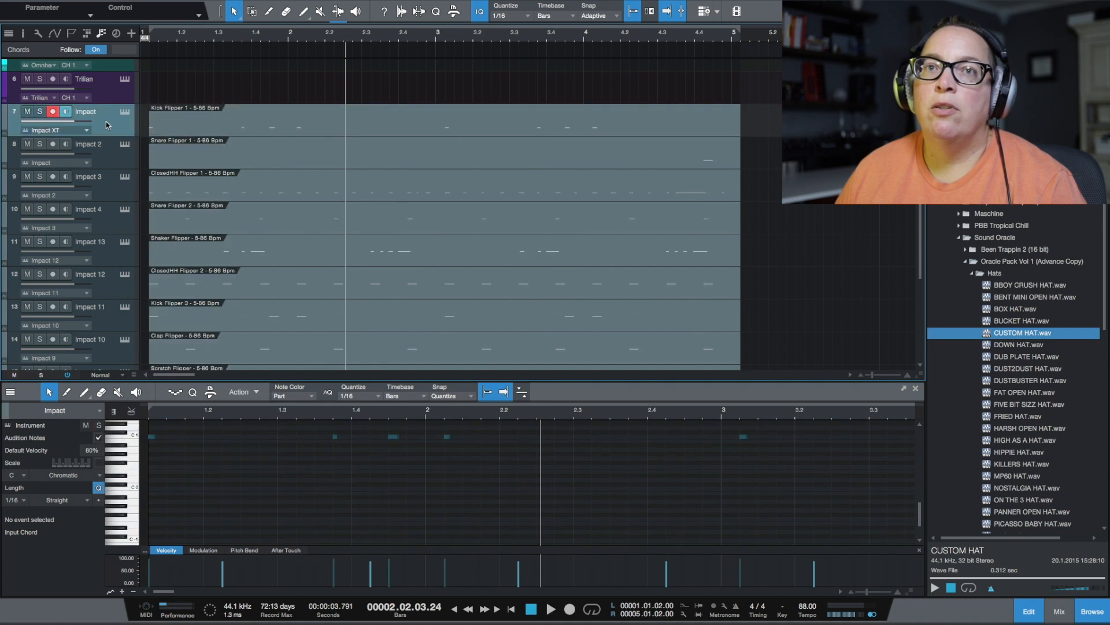
key(super+z)
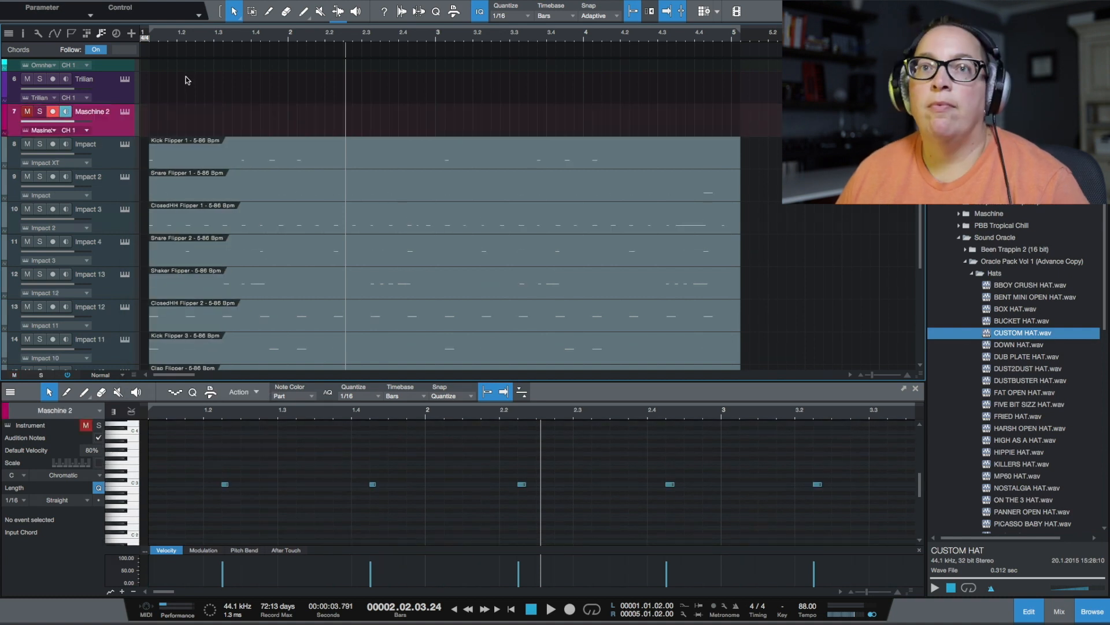
Remove the Maschine 2 track together with its instrument and play back the pattern on the Impact tracks
right_click(122, 117)
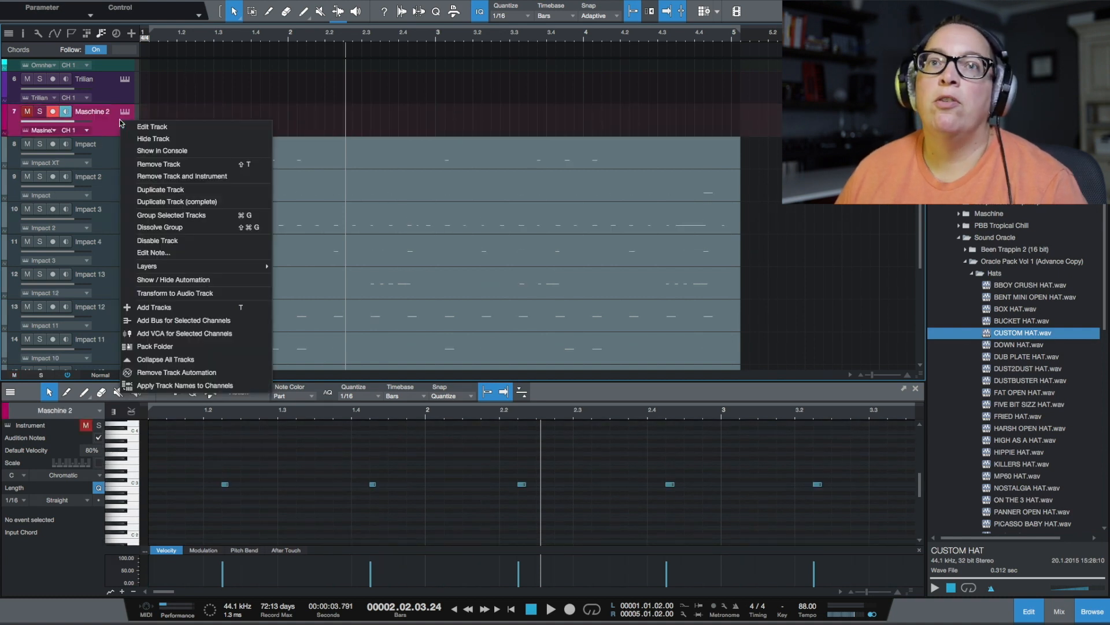
click(181, 178)
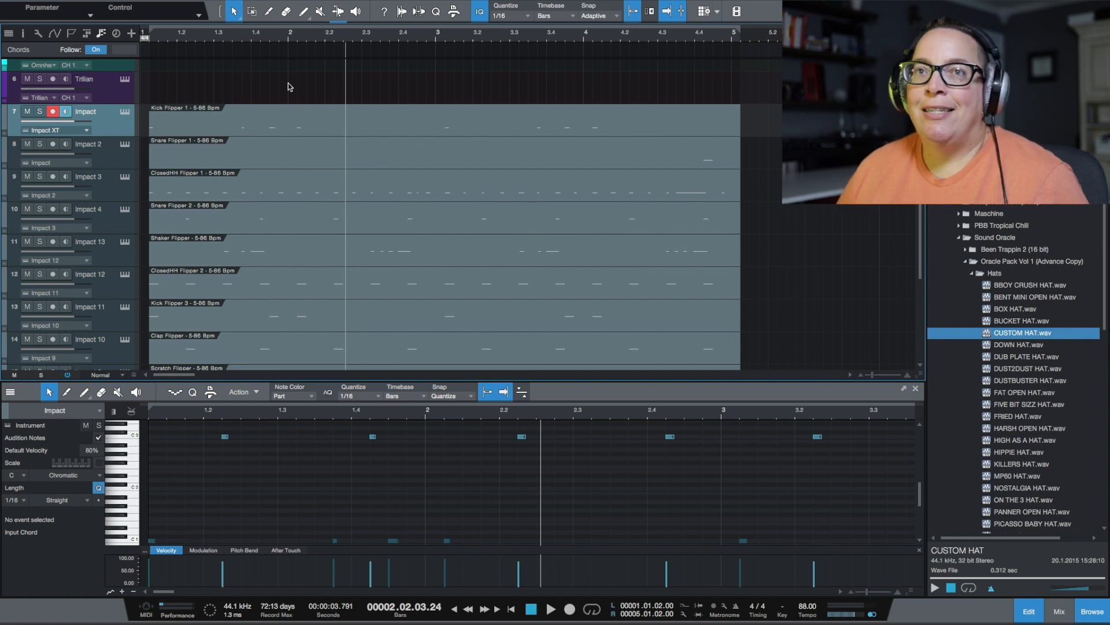
key(space)
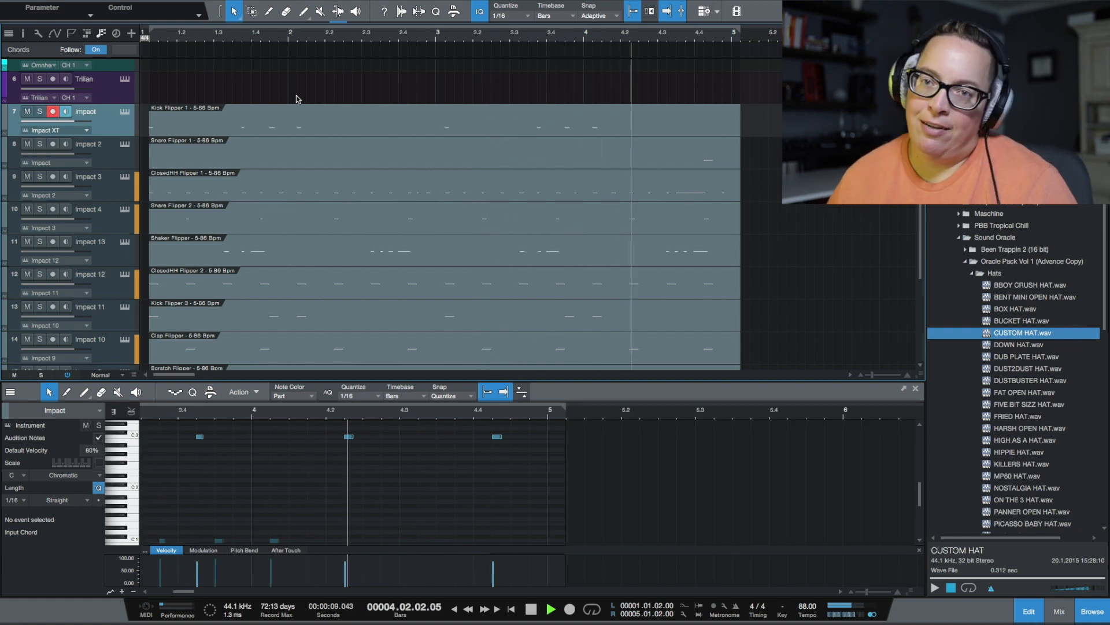
key(space)
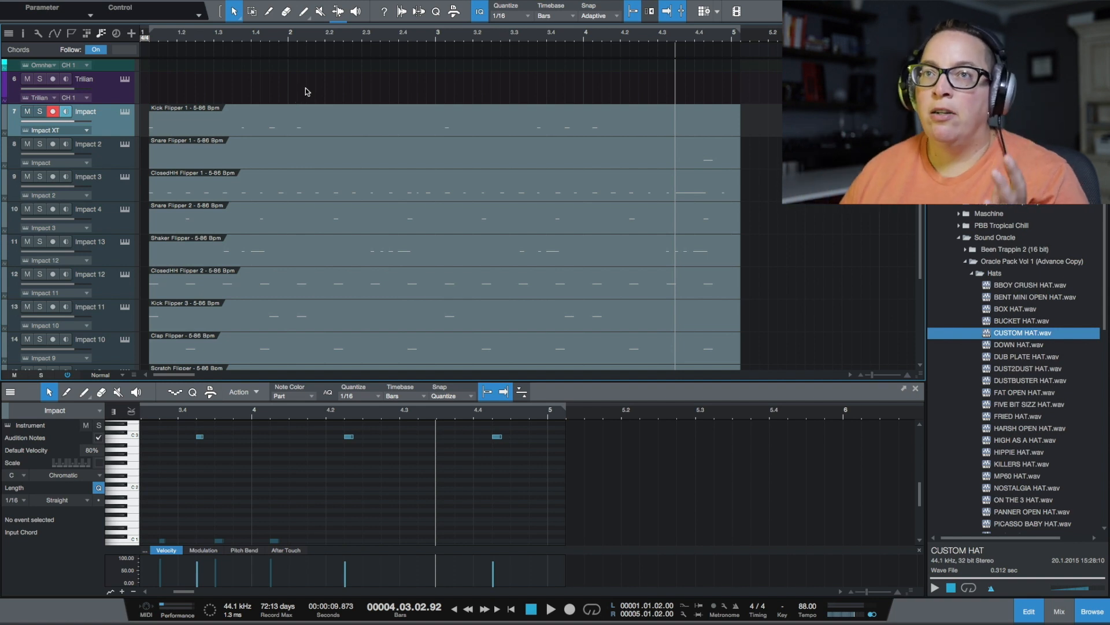
scroll(376, 32, down, 3)
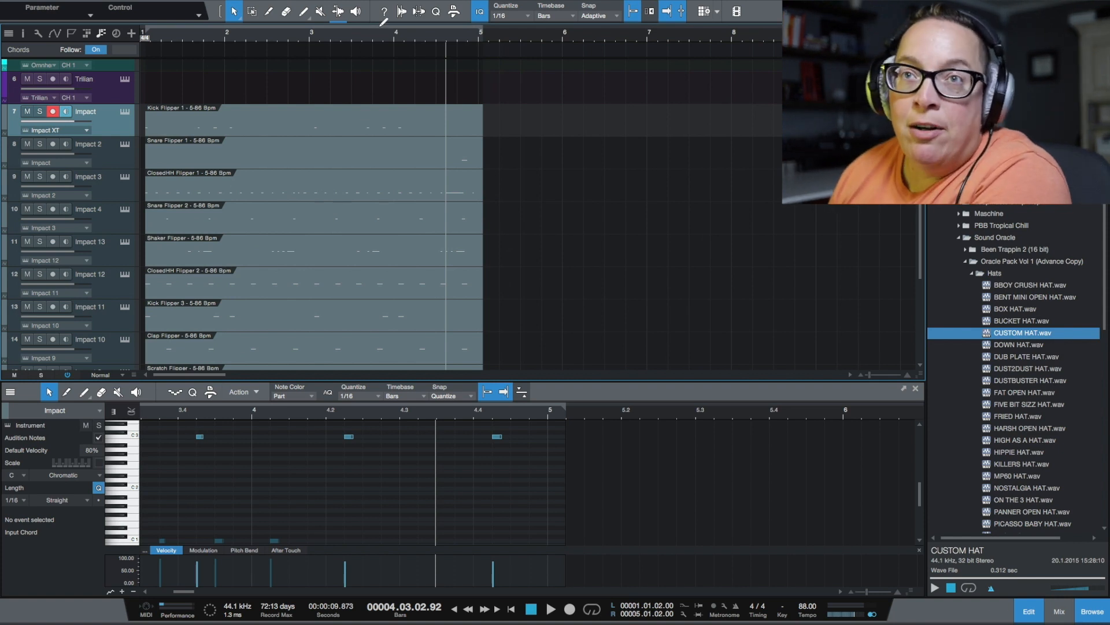
drag(337, 35, 424, 40)
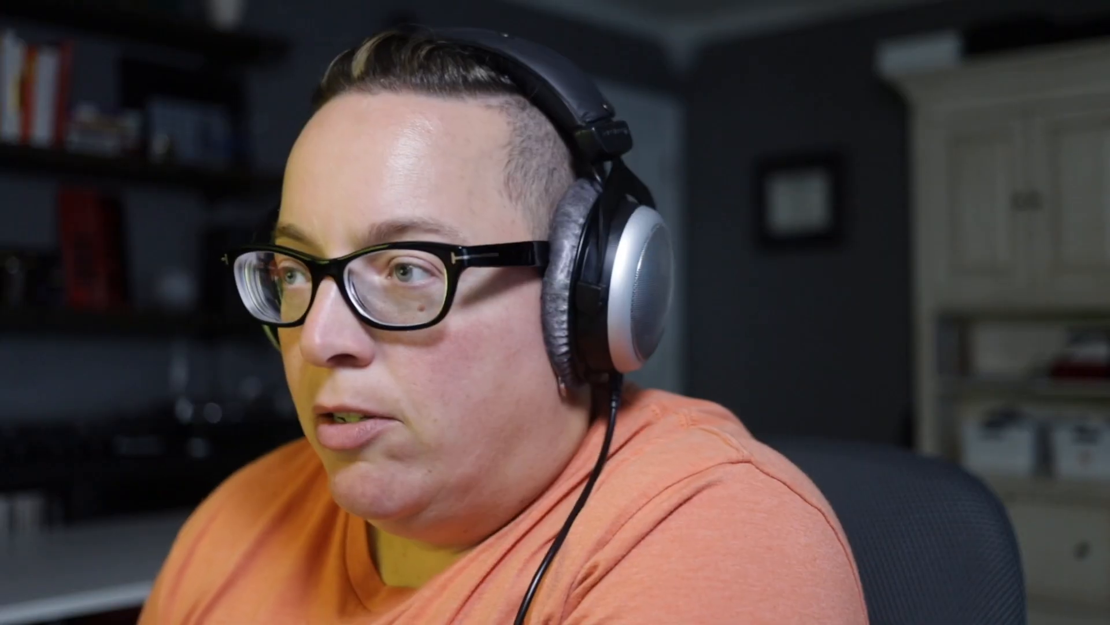